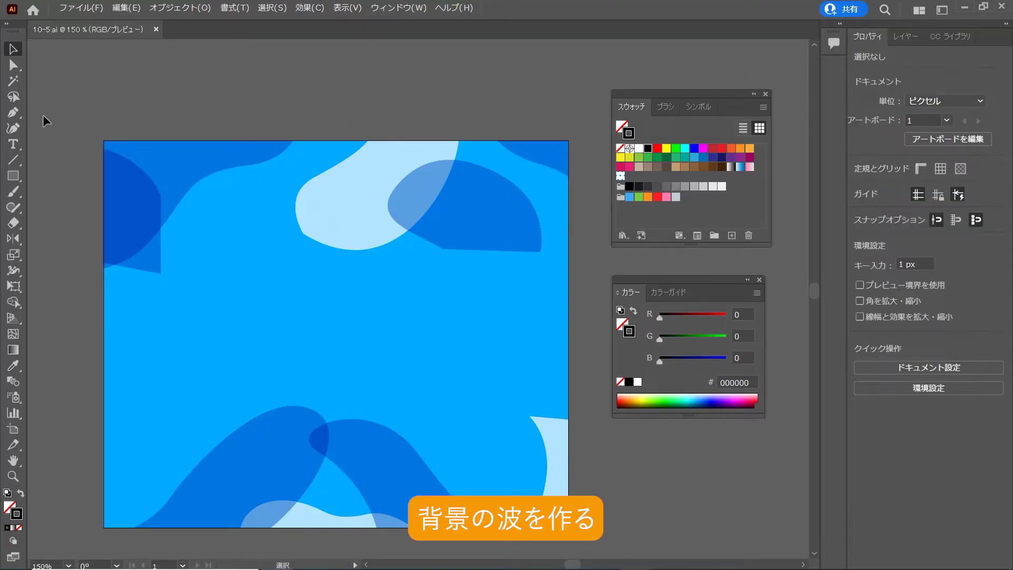
Draw a straight horizontal line across the top of the artboard with the Pen tool
left_click(13, 114)
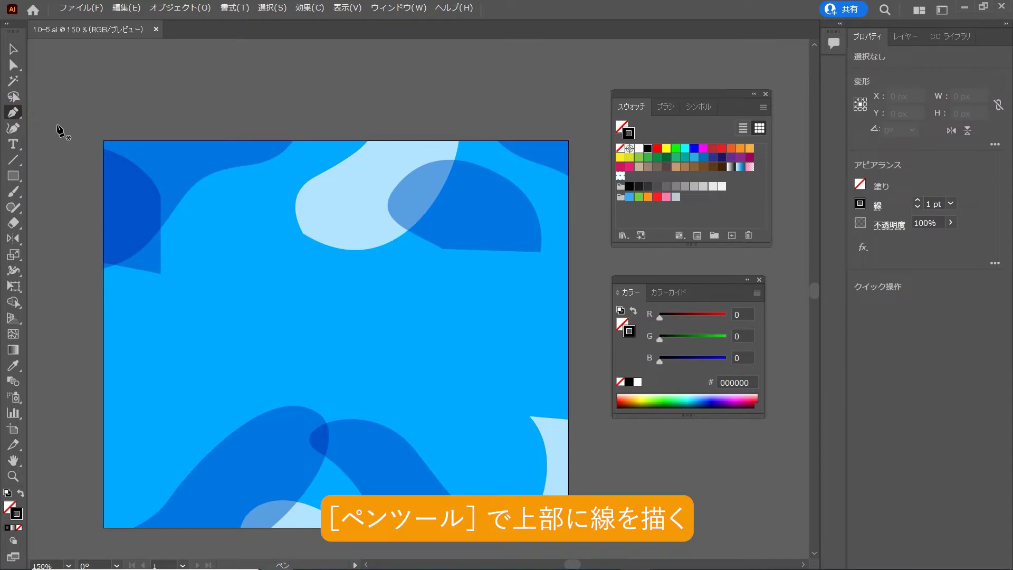
left_click(96, 188)
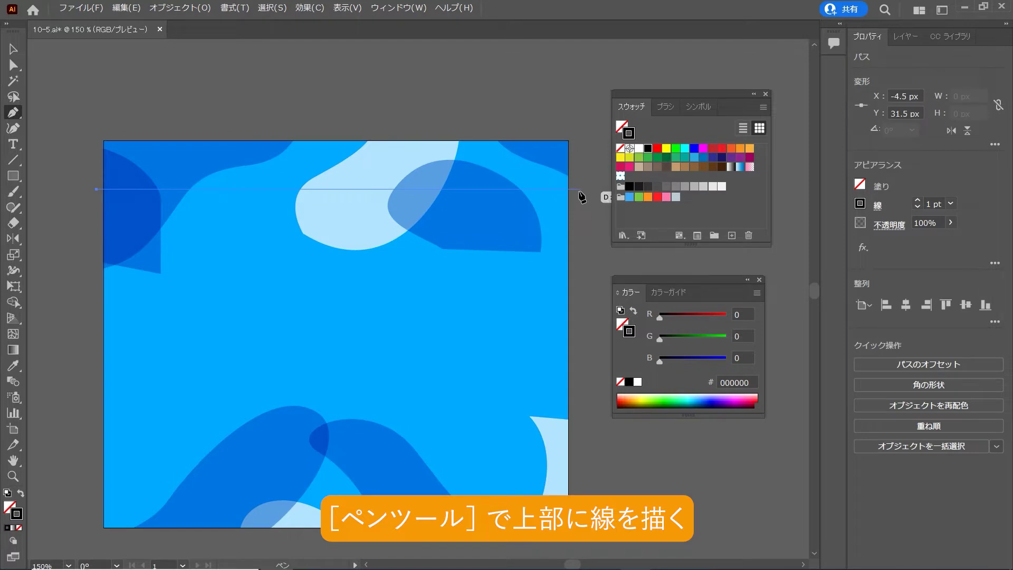
left_click(577, 189)
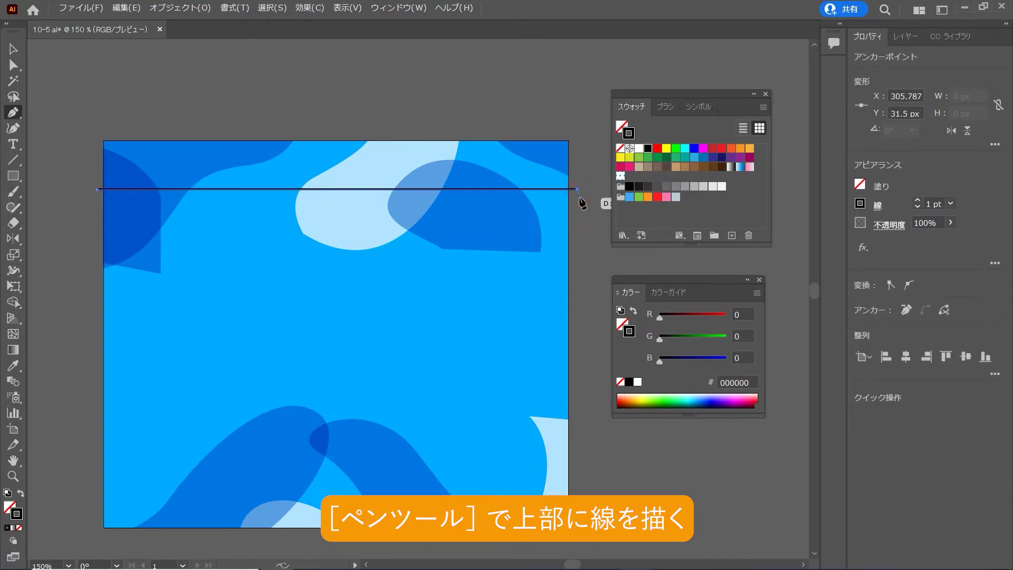
key("ctrl+minus")
left_click_drag(421, 267, 433, 212)
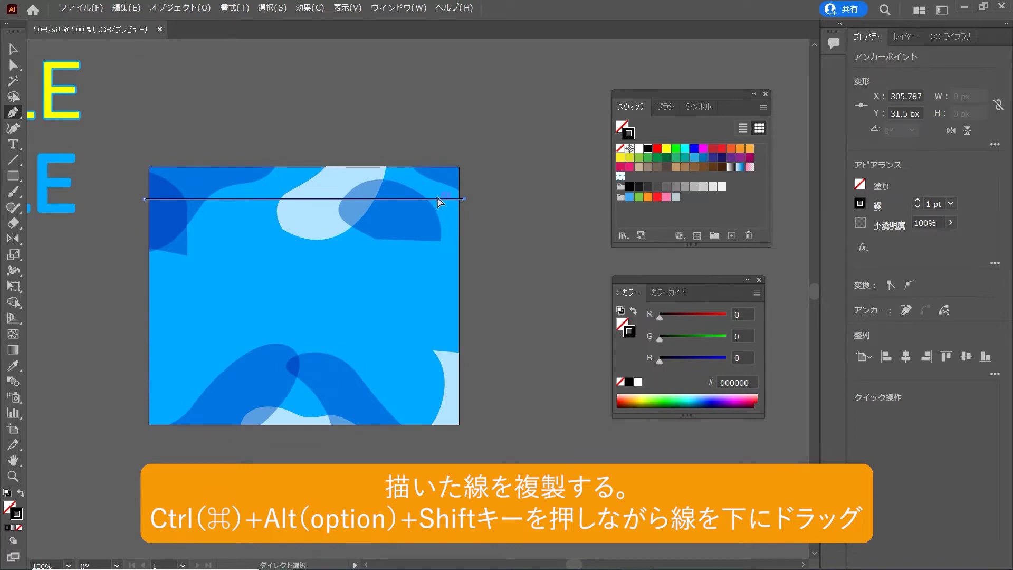
Duplicate the line down to sit near the bottom of the artboard
left_click_drag(438, 199, 441, 364)
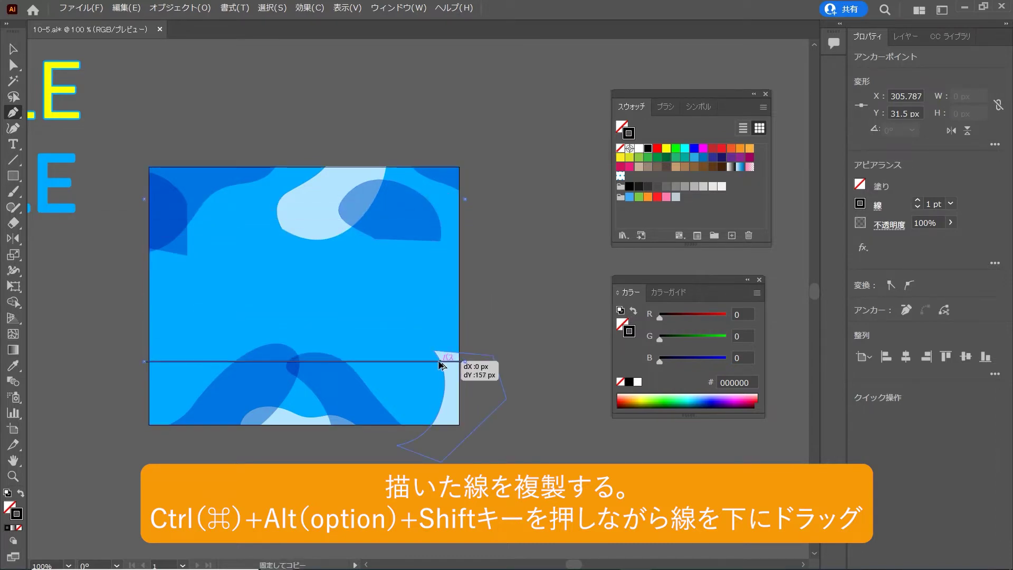
left_click_drag(441, 364, 439, 390)
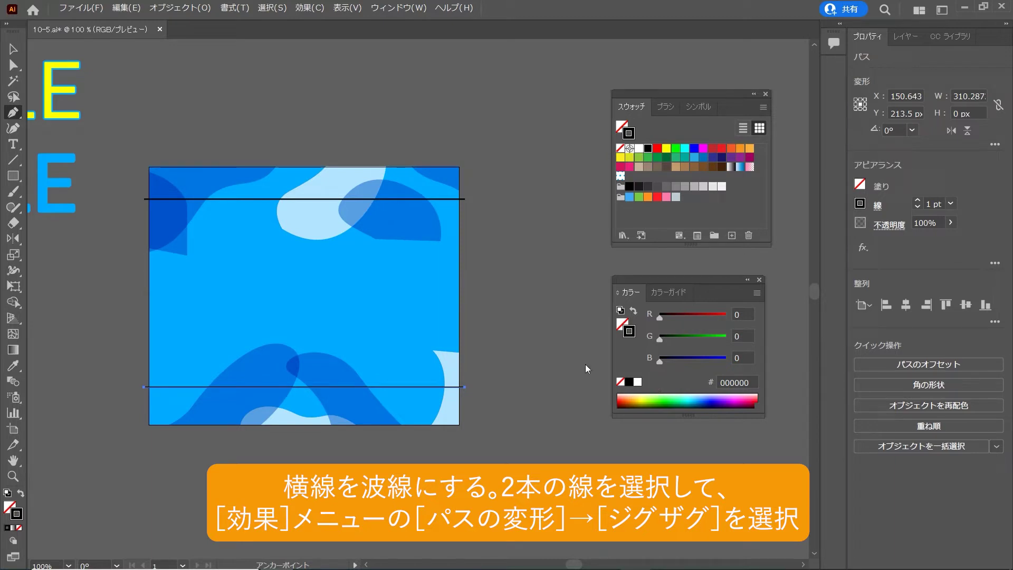
left_click(13, 48)
Apply a smooth Zig Zag effect with 6 px size and 11 ridges to both lines
left_click_drag(495, 182, 466, 350)
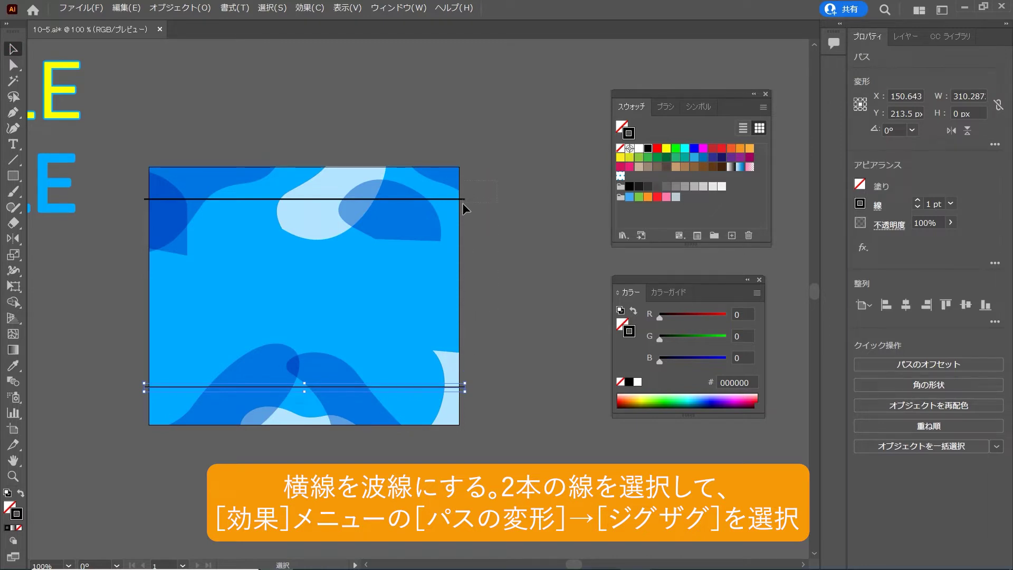
left_click_drag(469, 198, 462, 202)
left_click(309, 7)
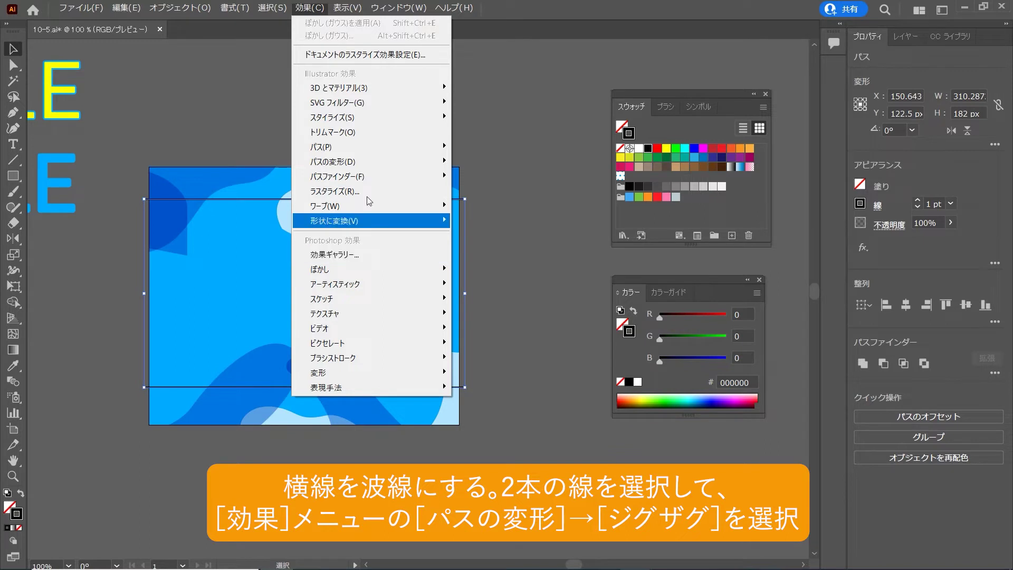
mouse_move(332, 162)
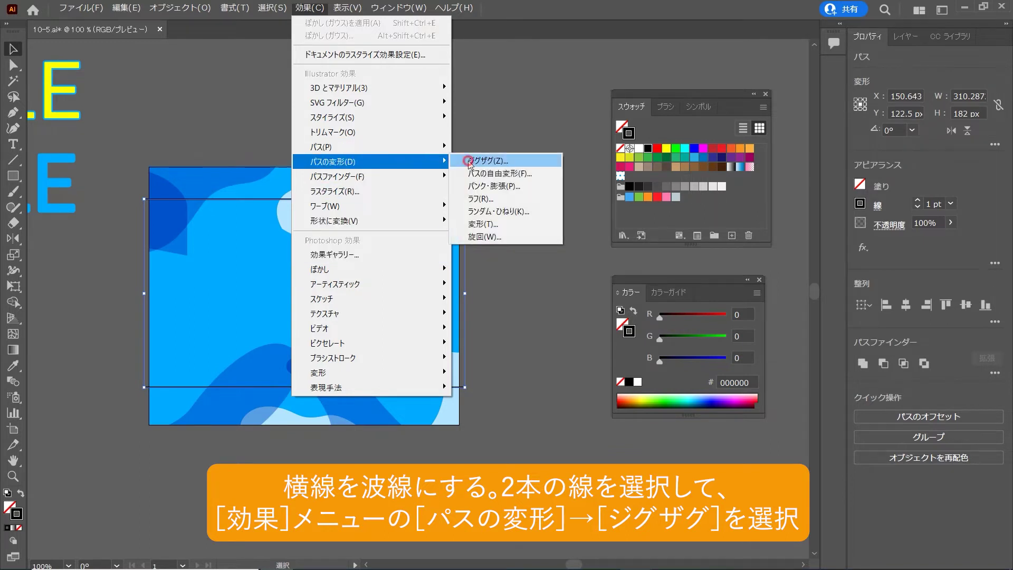
left_click(487, 161)
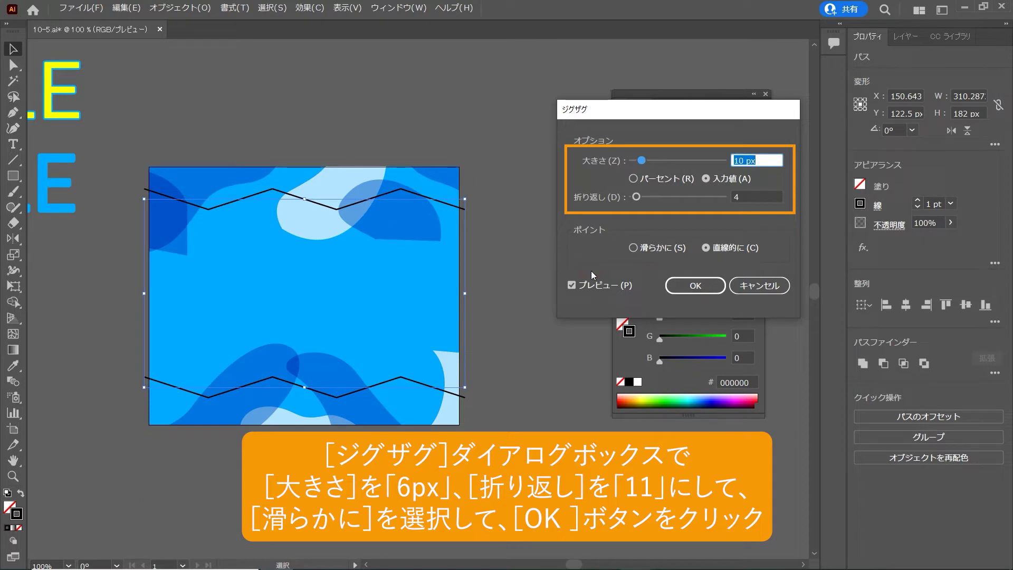
type("6")
left_click(747, 196)
key("BackSpace")
type("11")
left_click(662, 248)
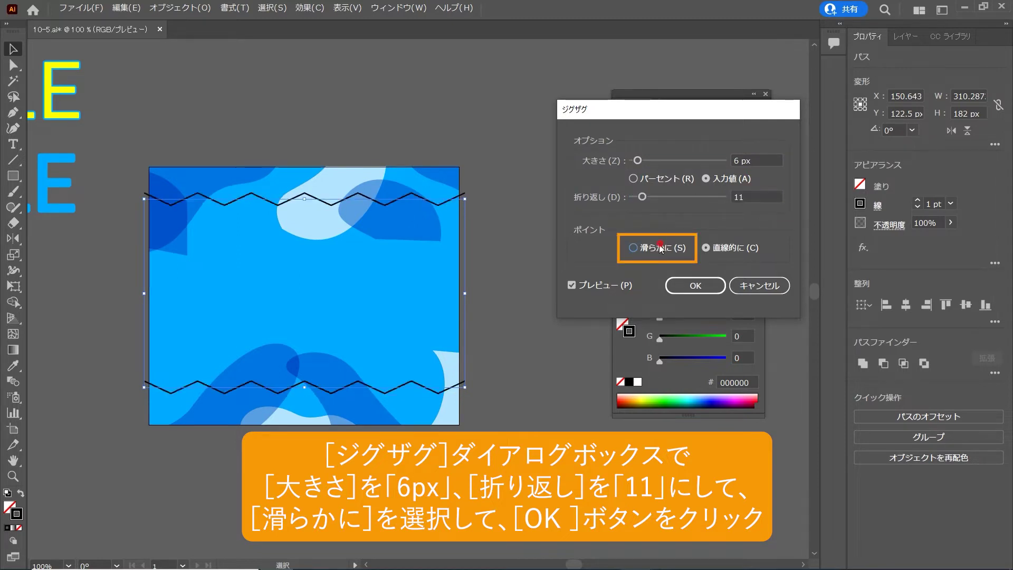
left_click(693, 286)
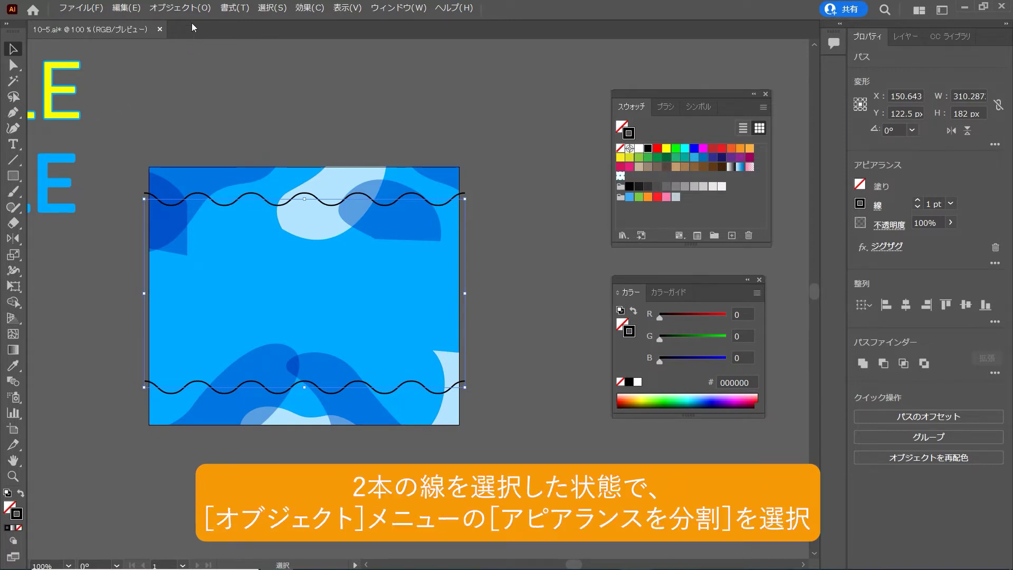
Expand the appearance of both zig zag lines into real wavy paths
left_click(185, 9)
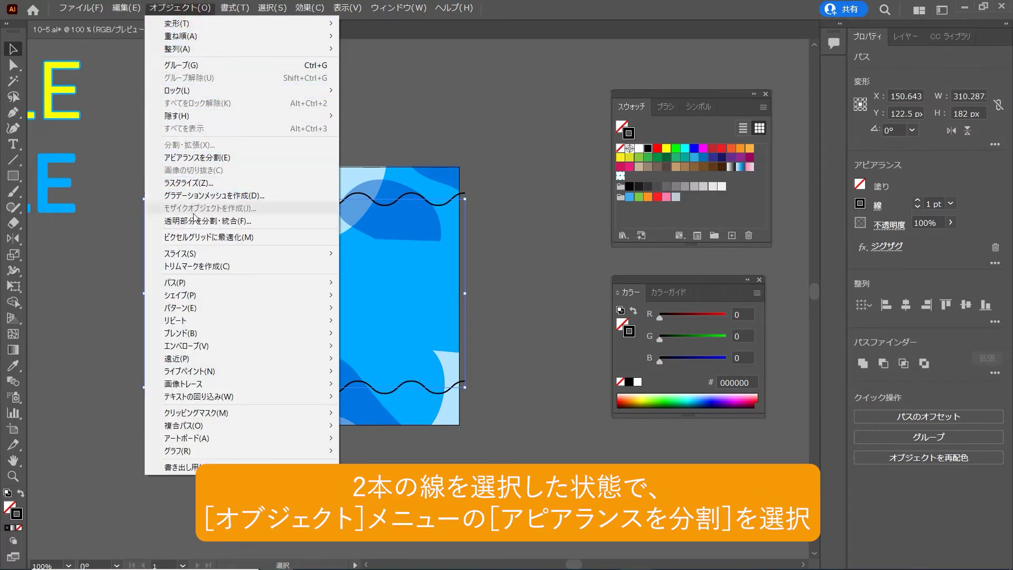
left_click(212, 160)
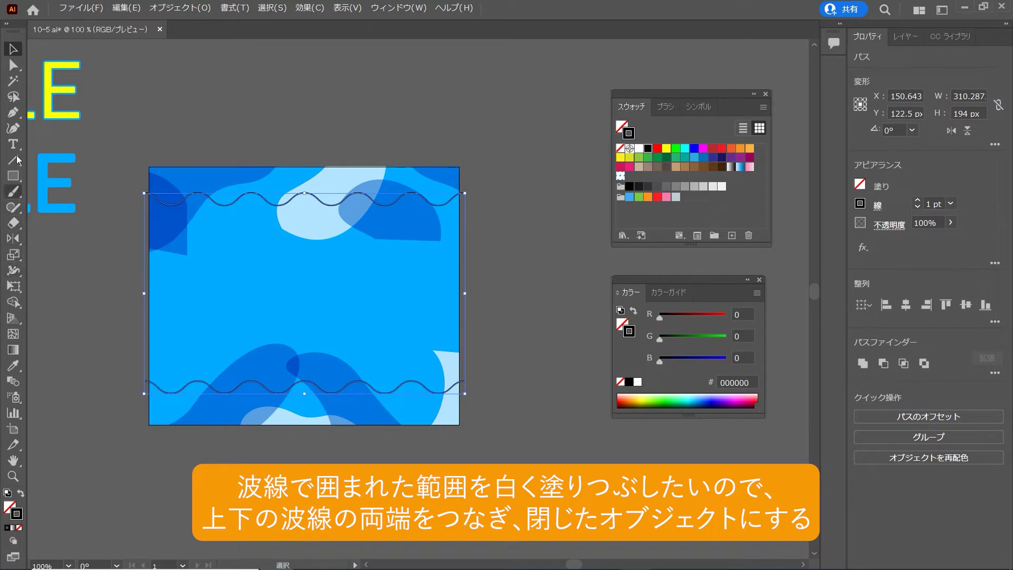
left_click(14, 117)
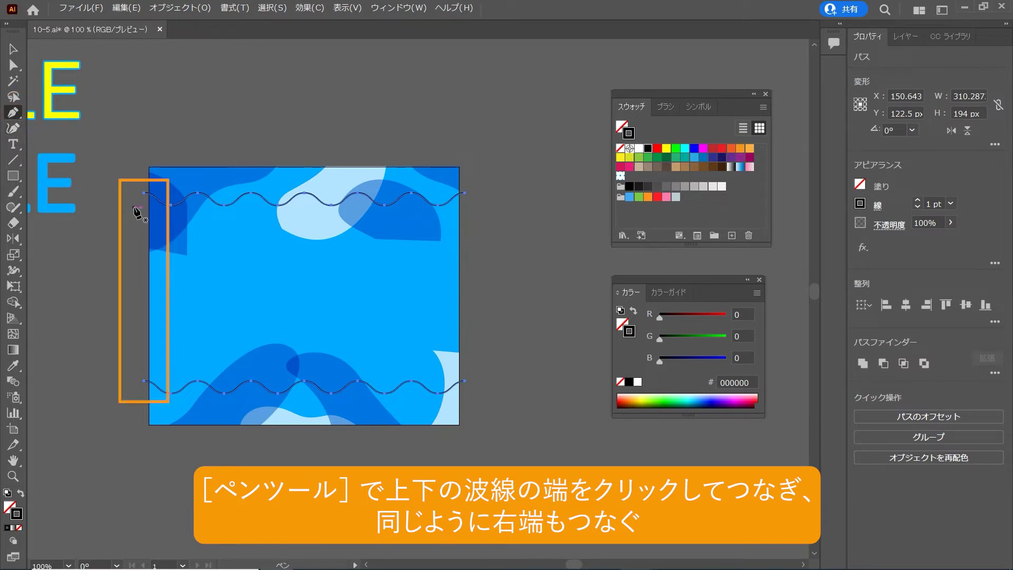
Connect the waves' left and right ends into a closed shape with white fill and no stroke
left_click(143, 193)
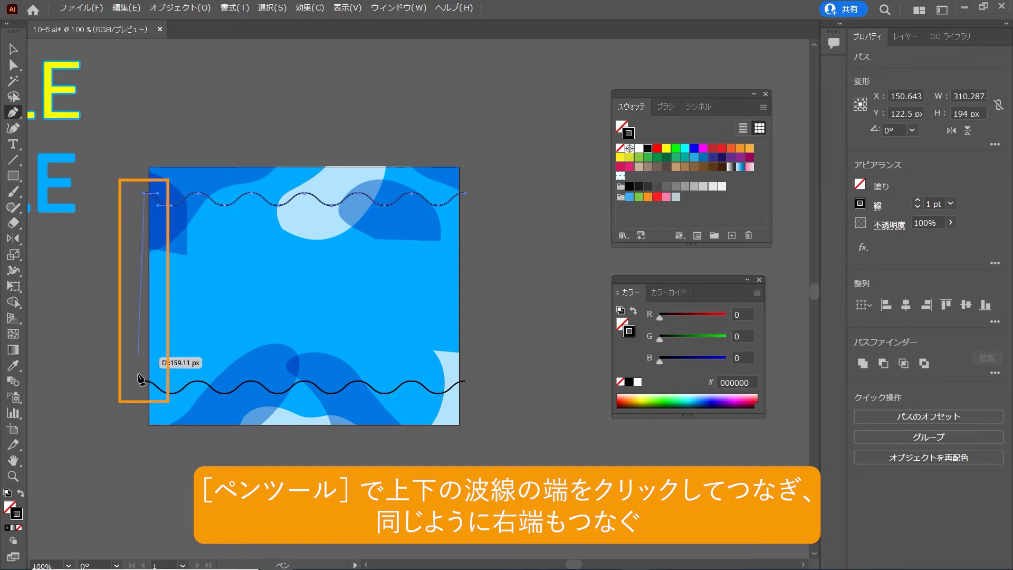
left_click(143, 383)
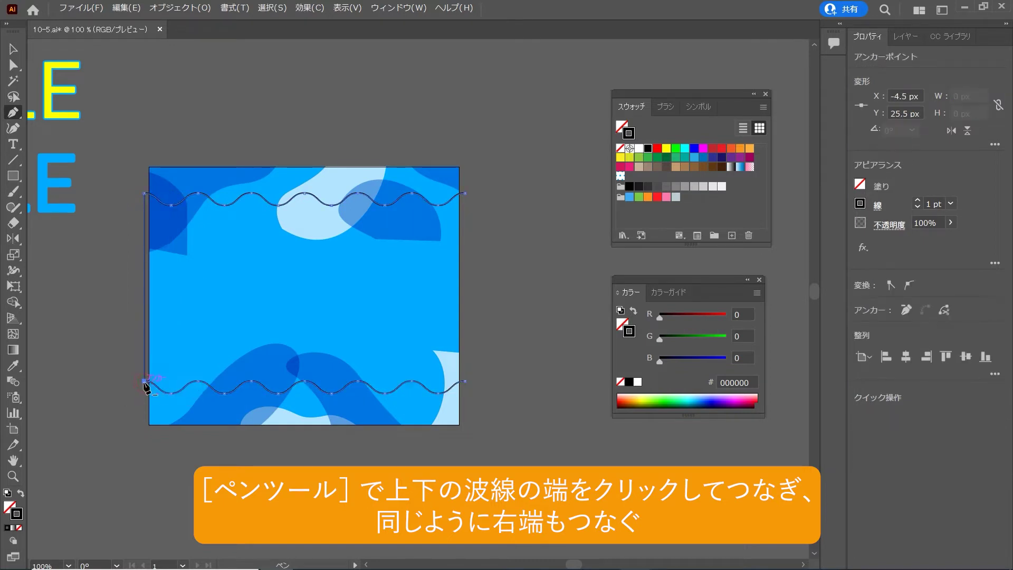
left_click(465, 194)
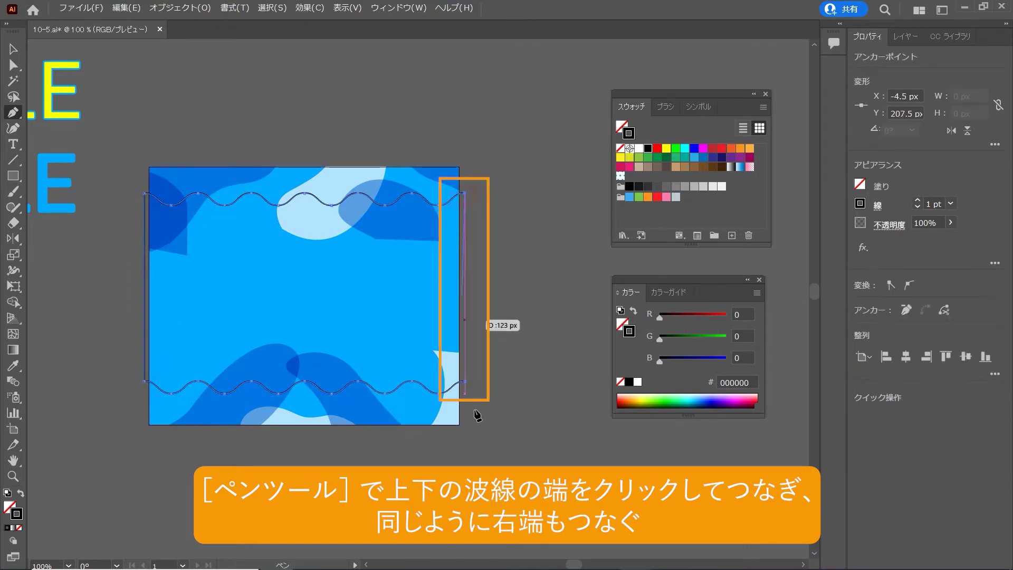
left_click(464, 381)
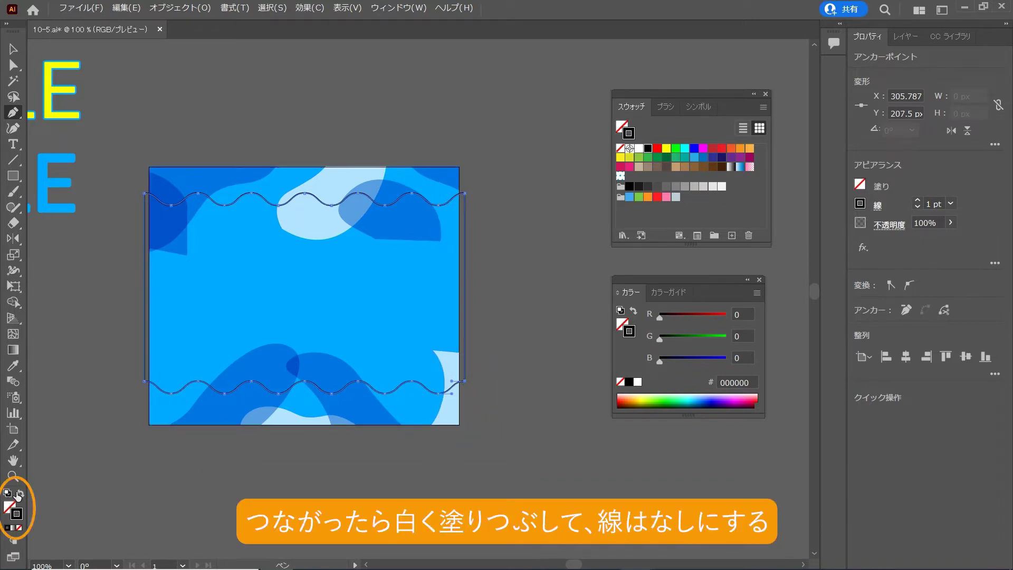
left_click(9, 495)
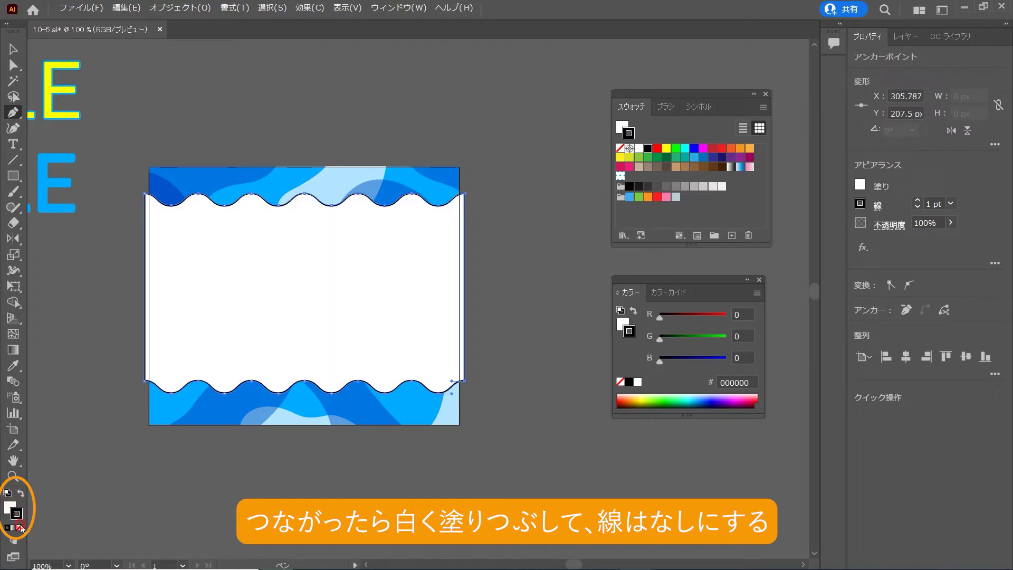
left_click(20, 527)
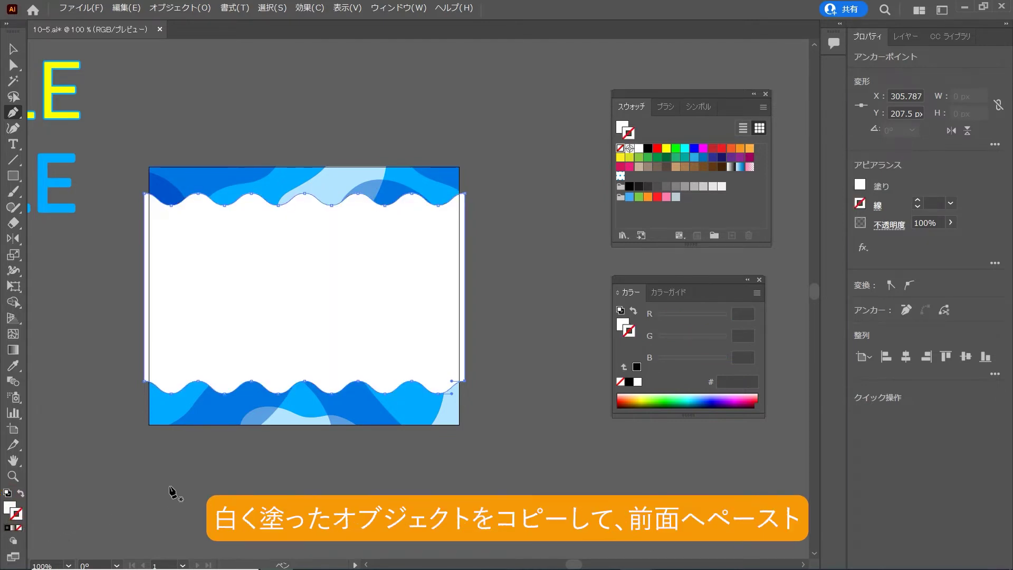
Give the copied wave shape a dot pattern fill and no stroke
key("v")
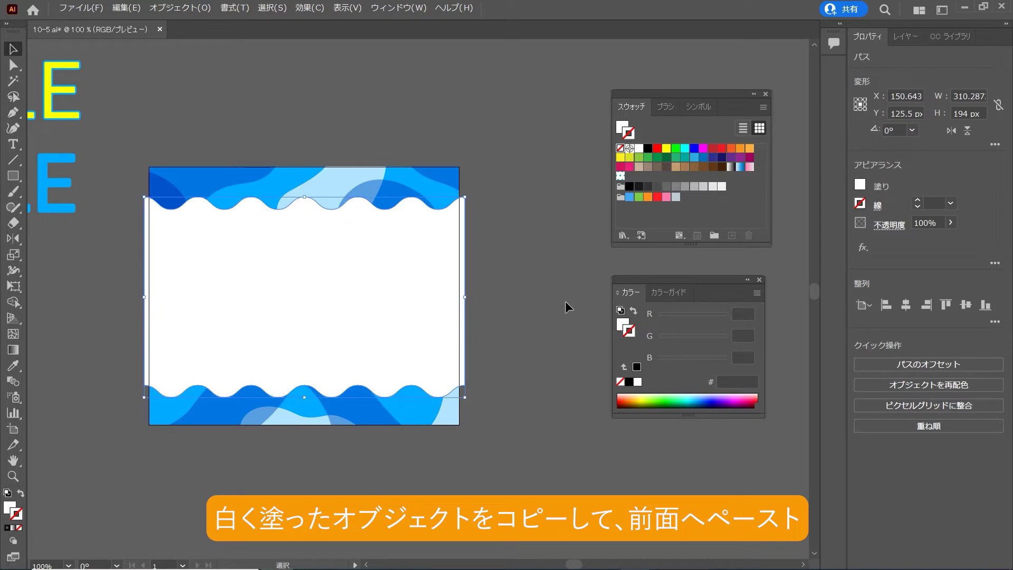
left_click(562, 279)
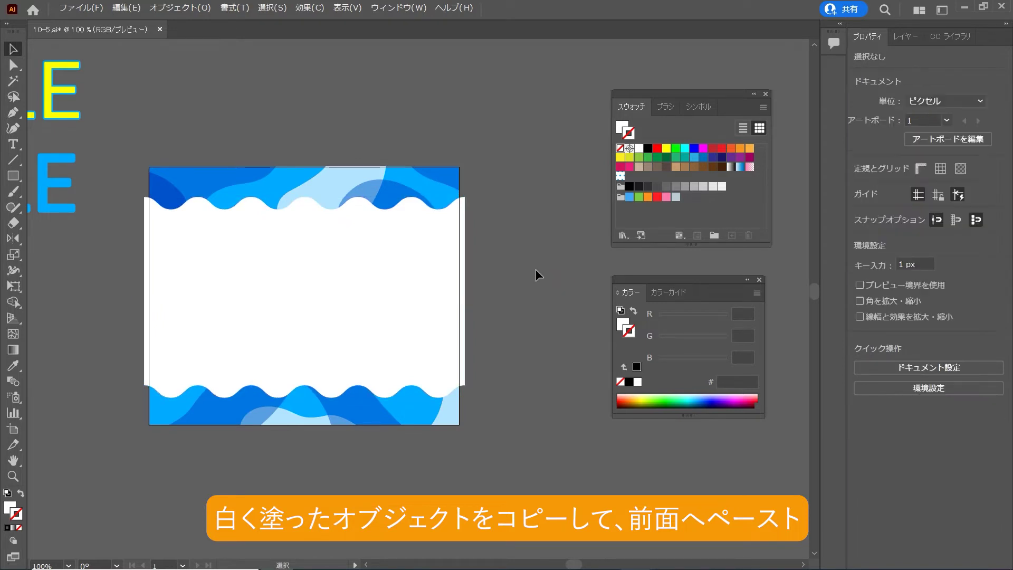
left_click(421, 265)
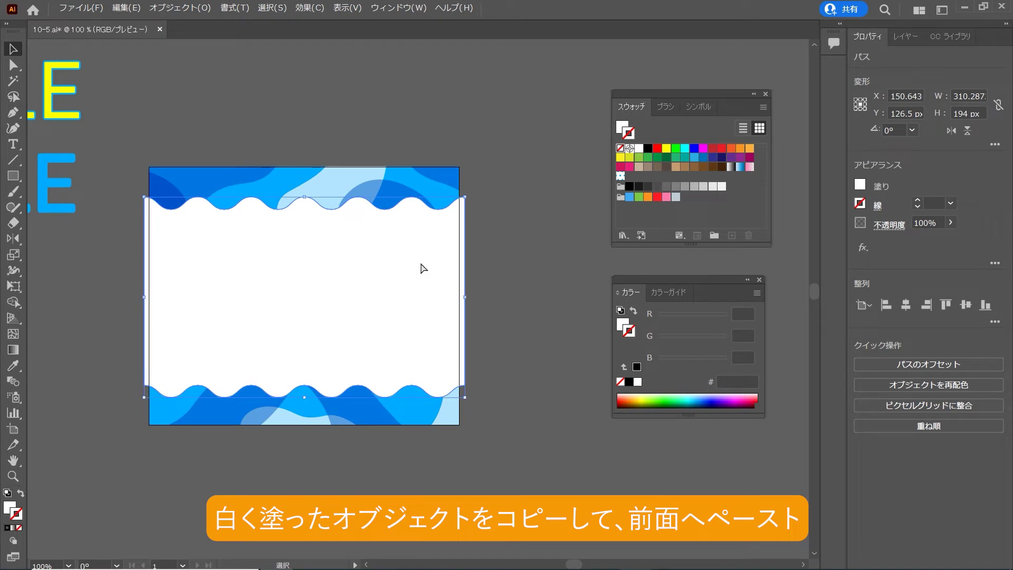
key("a")
key("v")
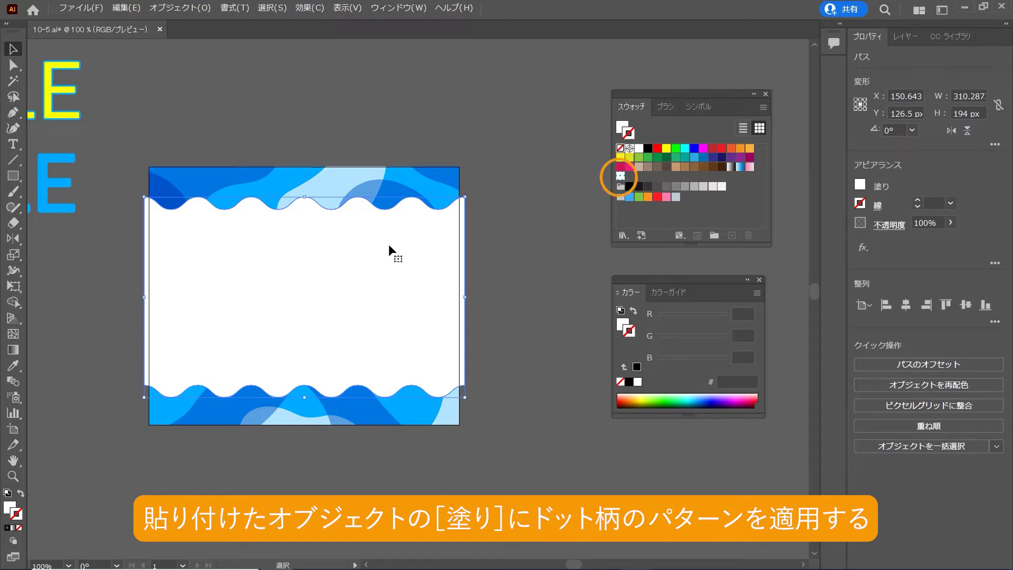
left_click(621, 176)
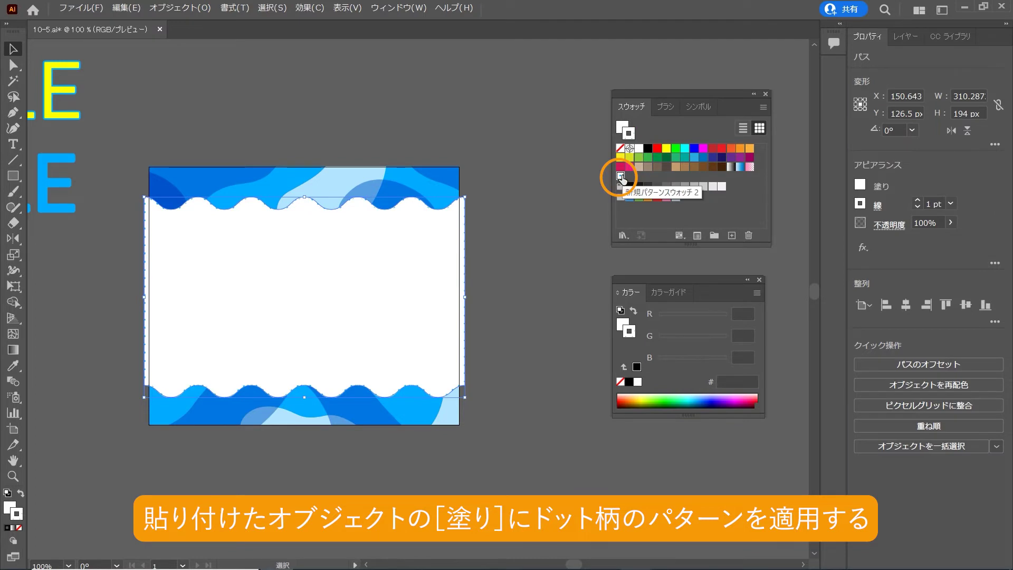
left_click(21, 493)
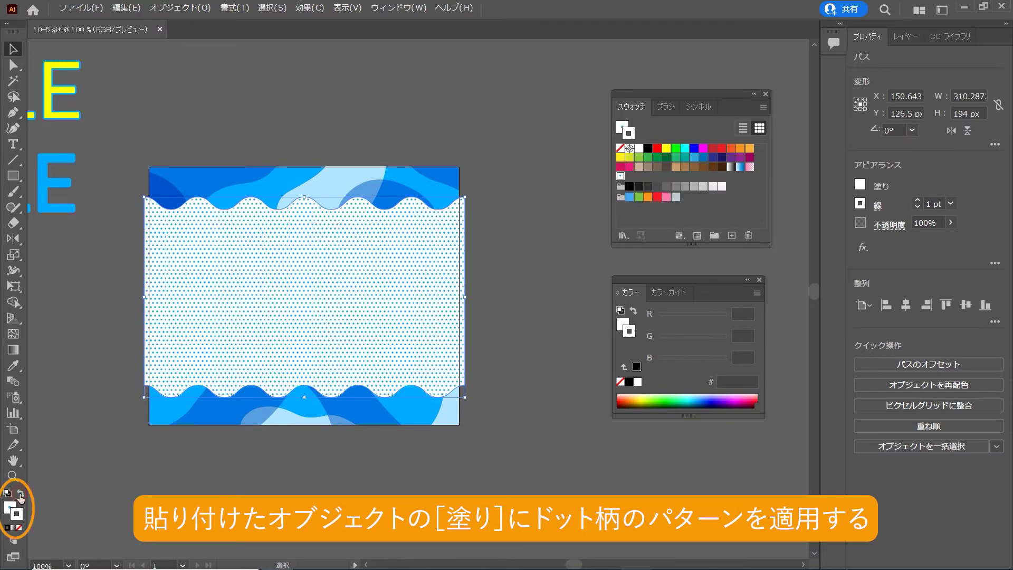
left_click(19, 527)
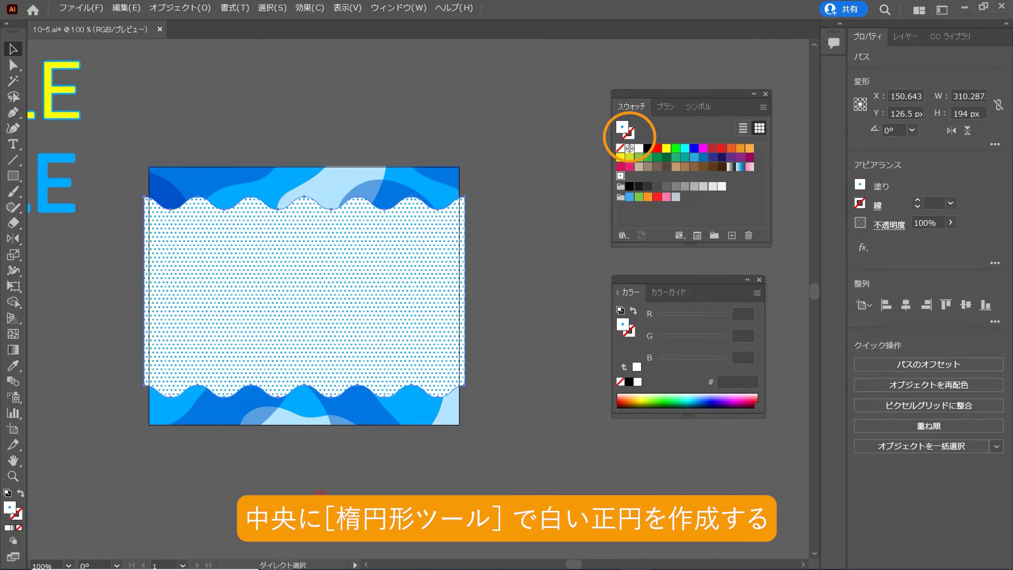
Draw a white circle about 236 px across from the banner's centre with the Ellipse tool
left_click(170, 518)
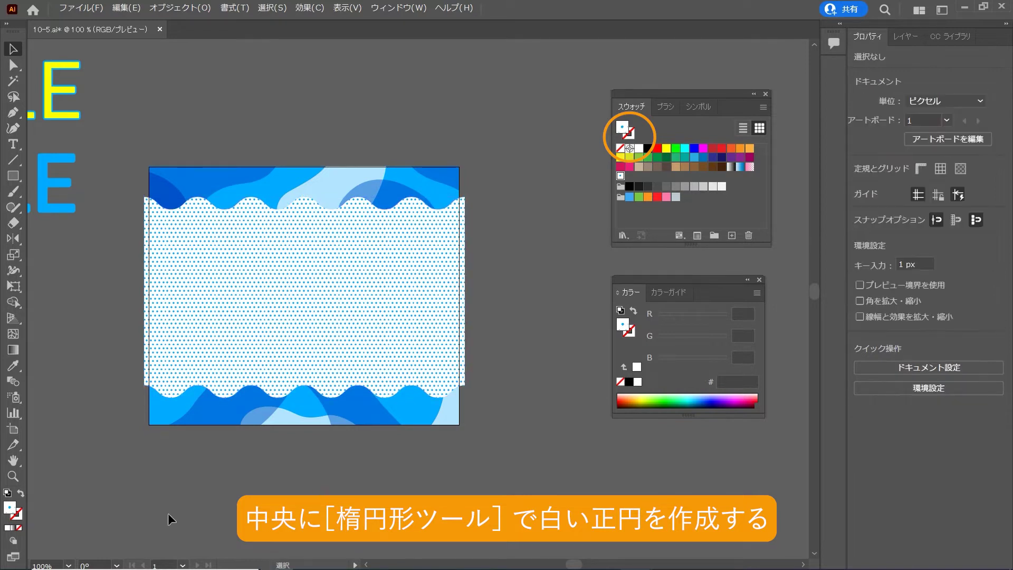
left_click(639, 148)
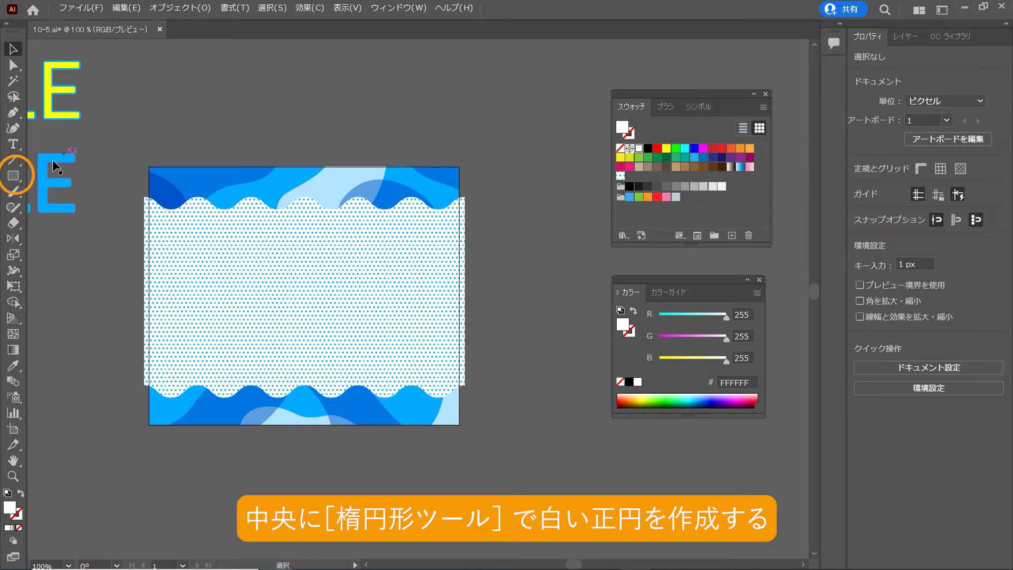
left_click(14, 176)
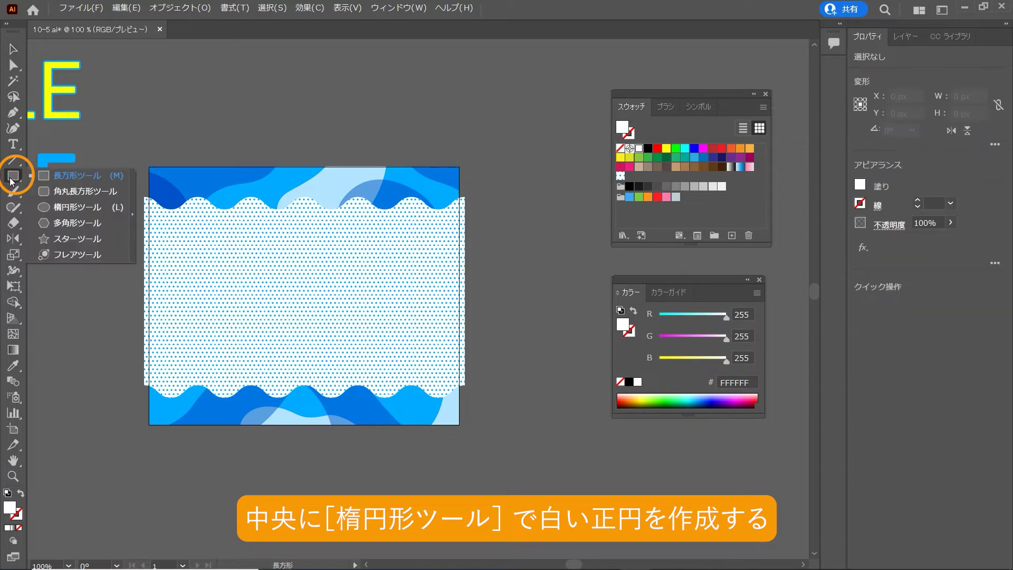
left_click(60, 208)
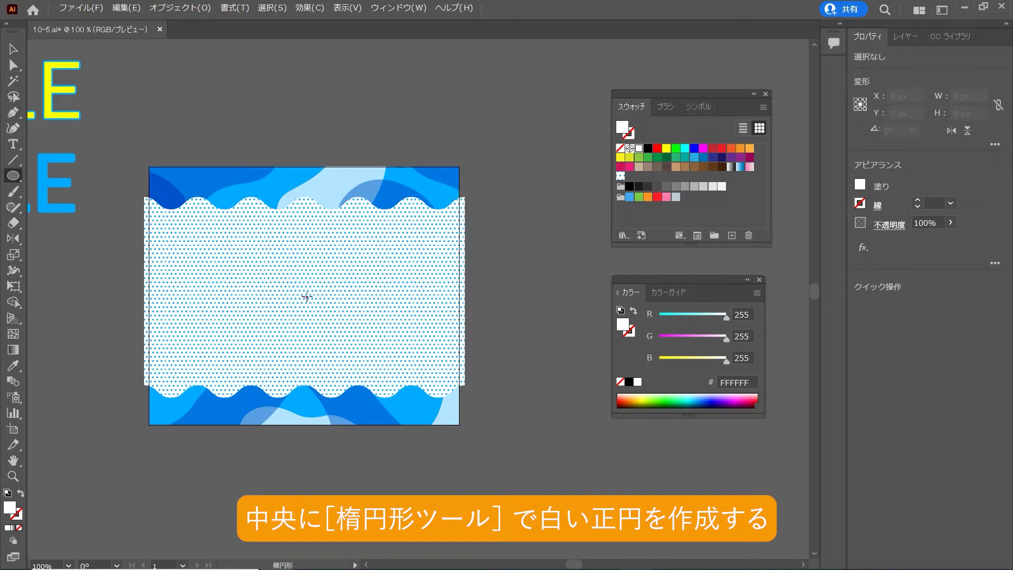
left_click_drag(306, 296, 404, 417)
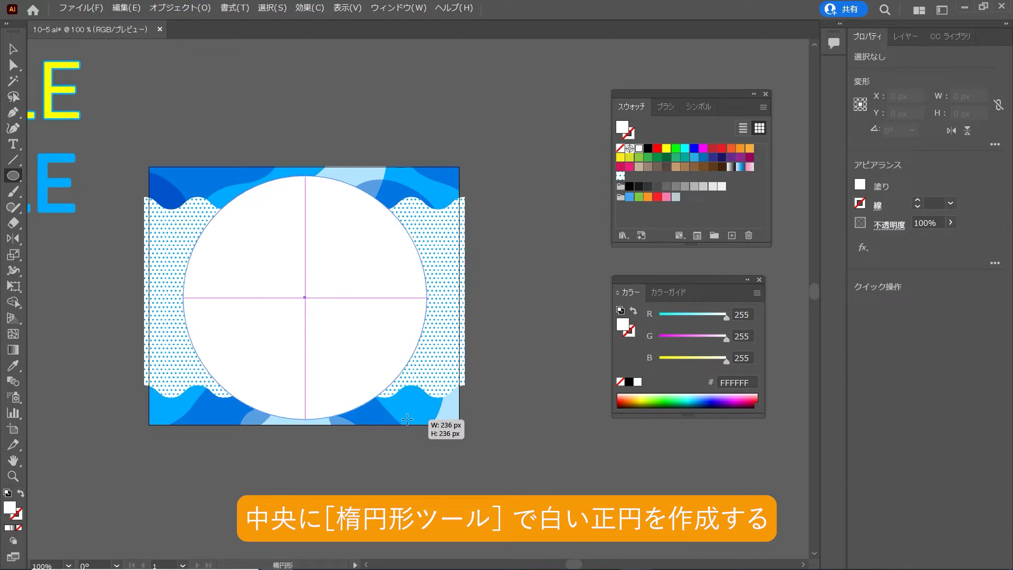
left_click_drag(403, 417, 407, 419)
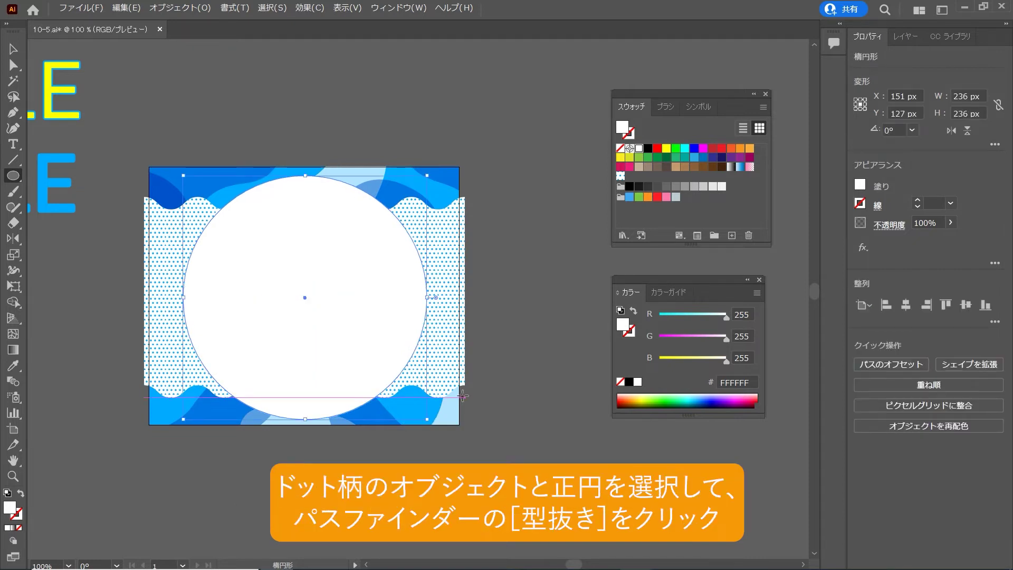
Enlarge the circle to 242 px and select it together with the dotted band
left_click_drag(427, 176, 430, 172)
key("v")
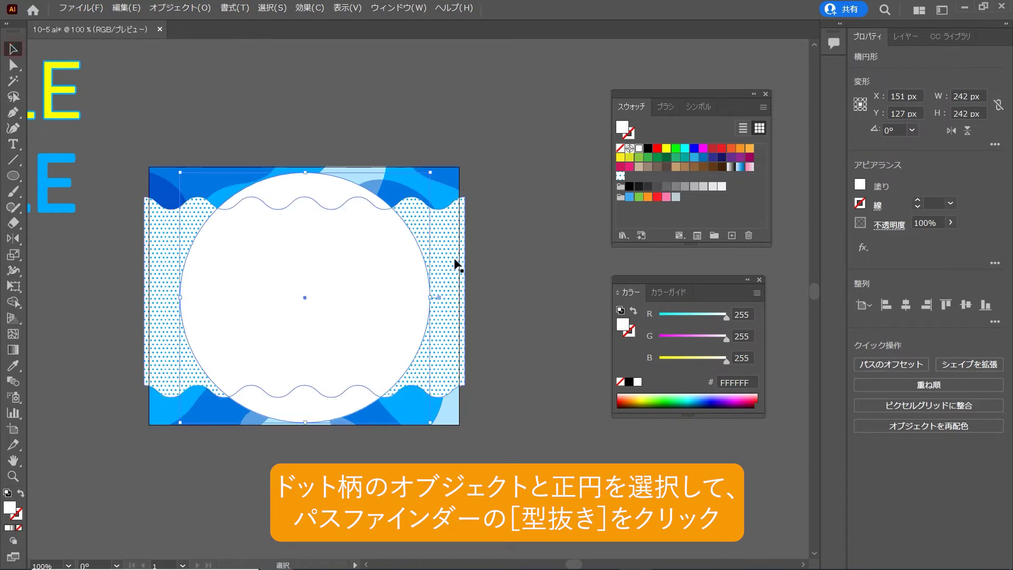
left_click(512, 283)
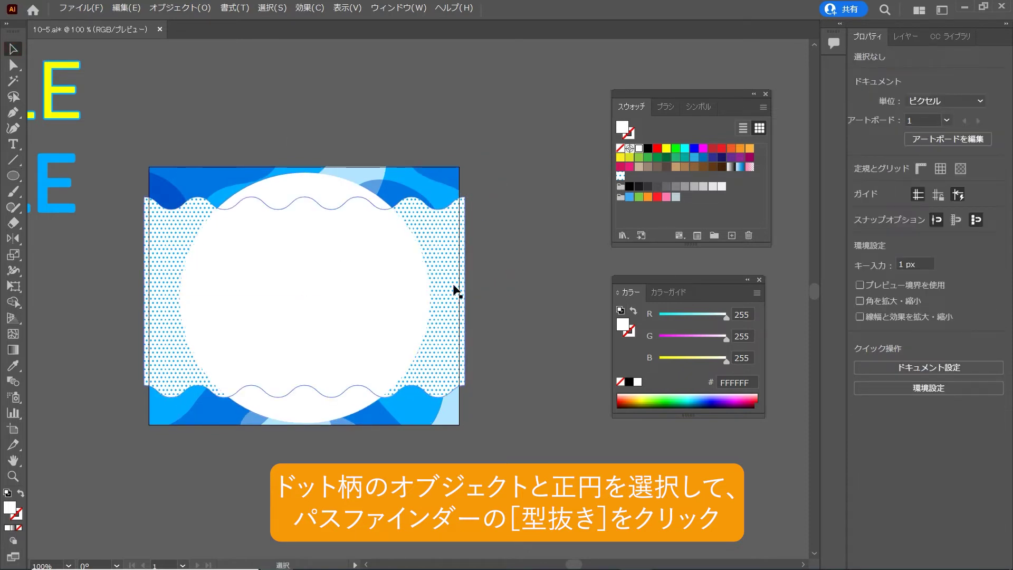
left_click(455, 289)
left_click(369, 293, "shift")
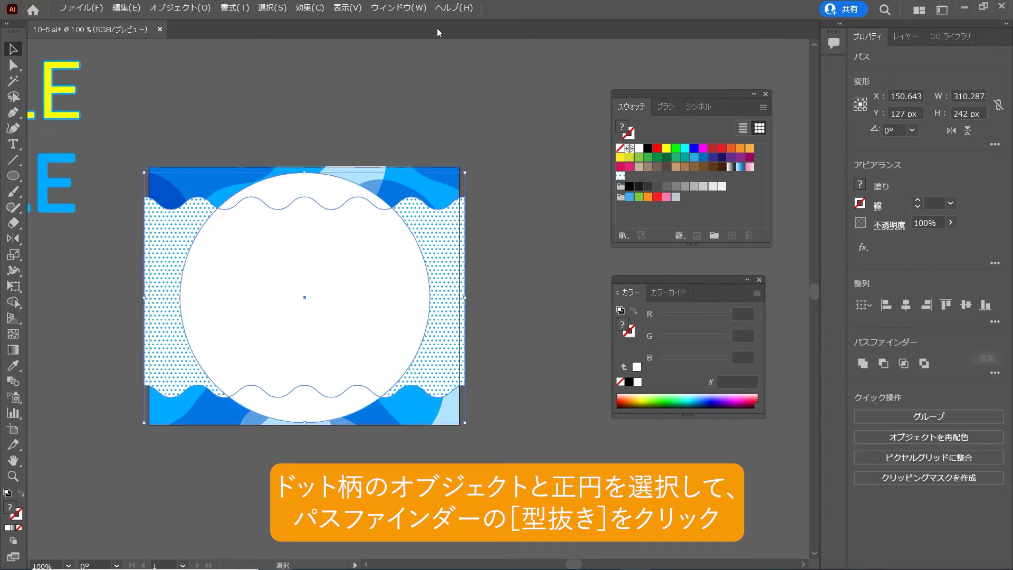
Subtract the circle from the dotted band using Pathfinder Minus Front
left_click(399, 8)
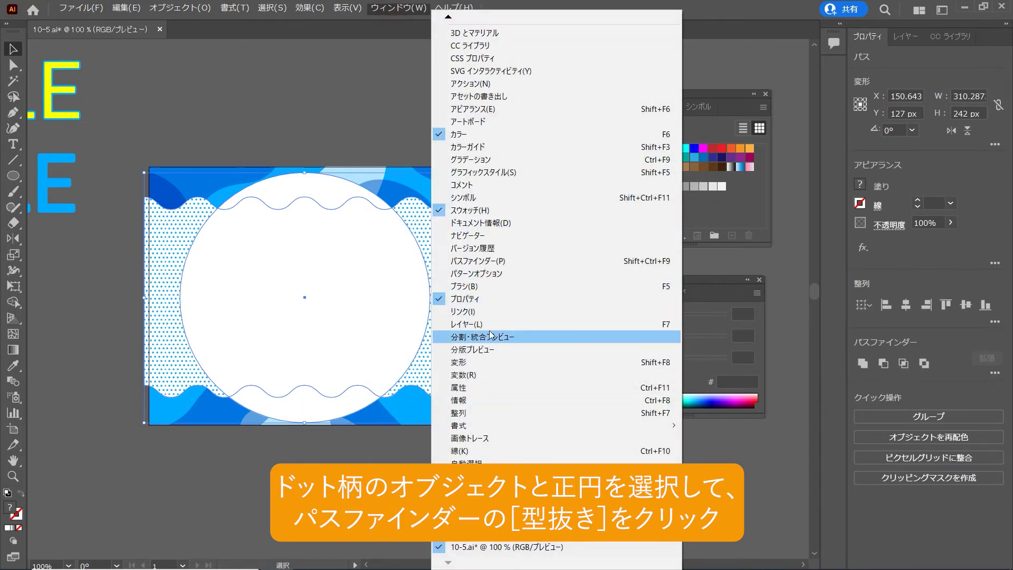
left_click(493, 261)
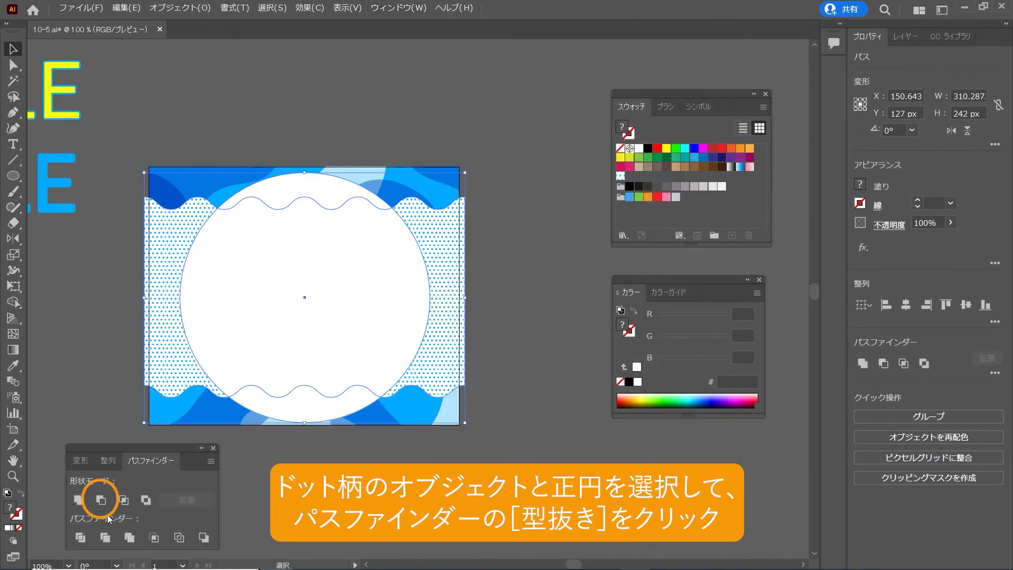
left_click(100, 500)
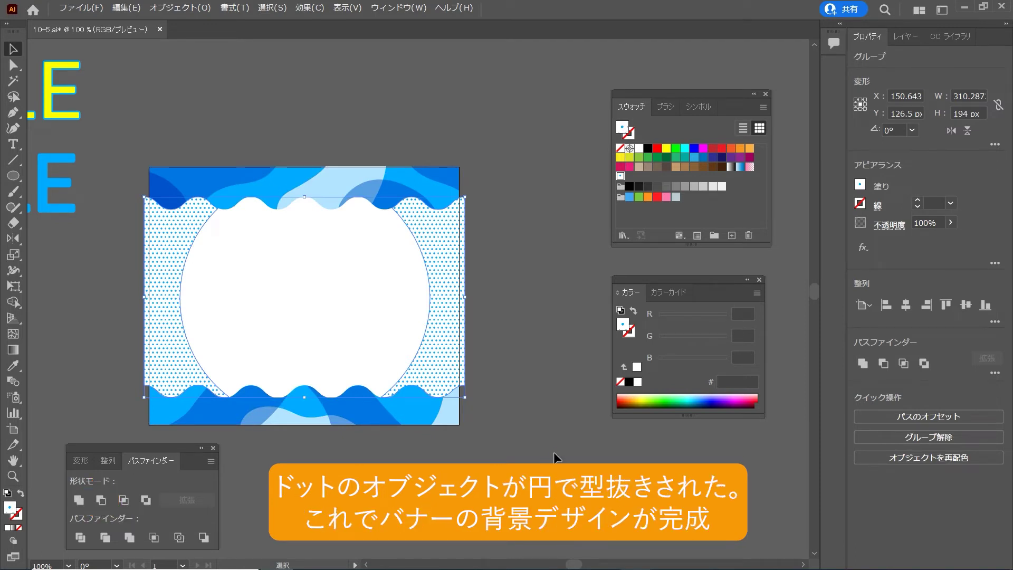
left_click(554, 455)
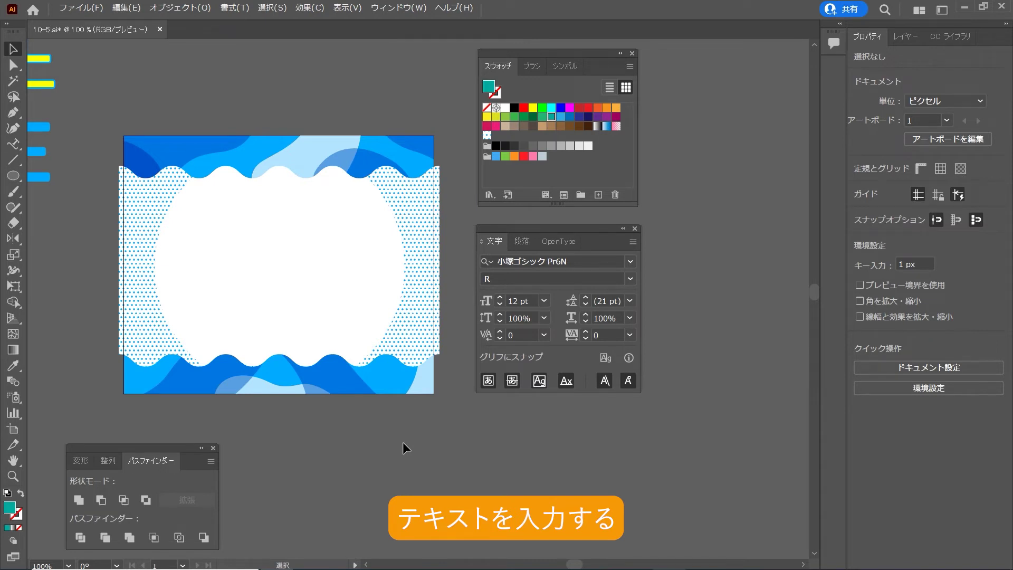
Create a 154 px teal circle and centre it in the white opening
left_click(16, 176)
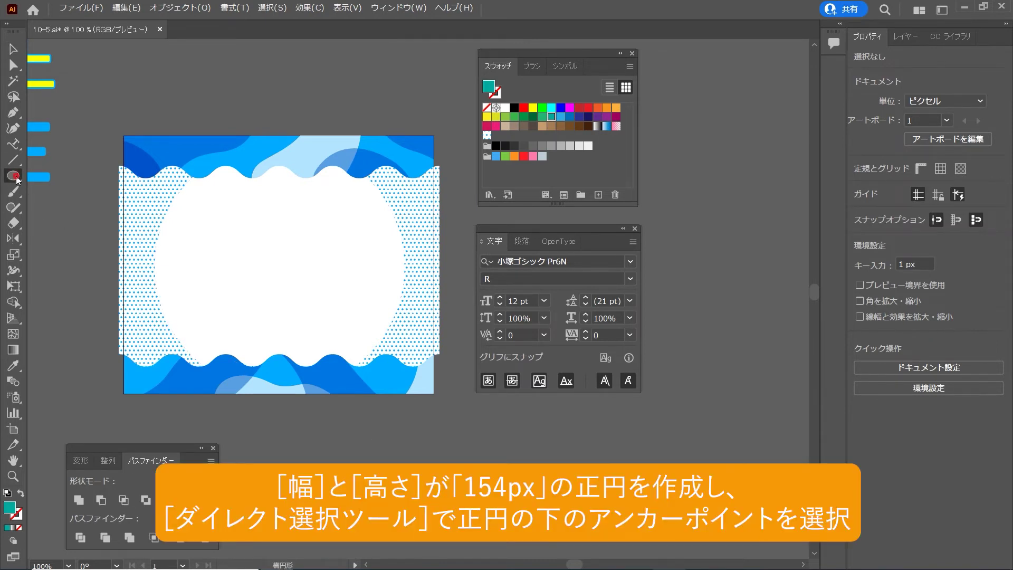
left_click(283, 281)
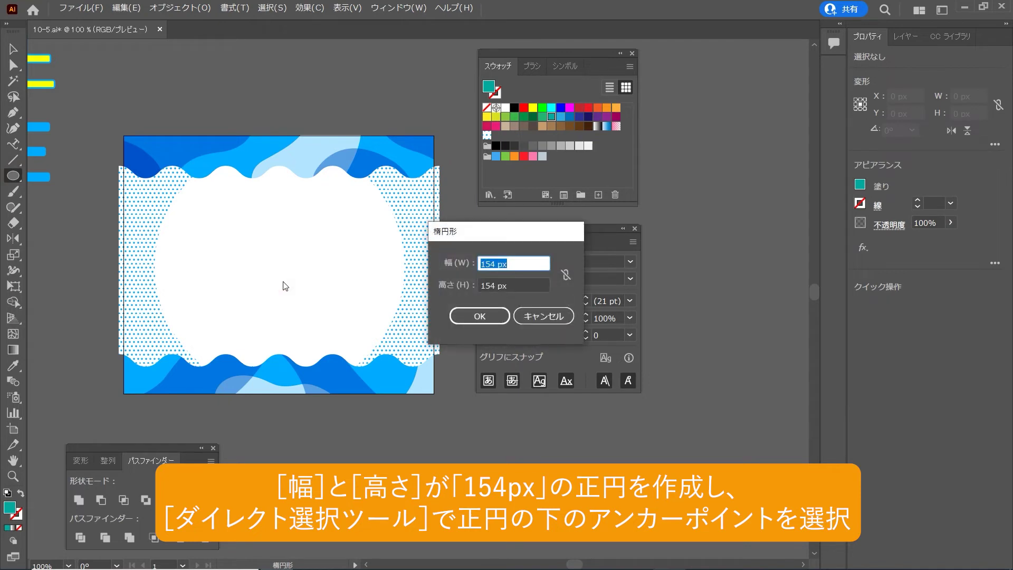
key("Return")
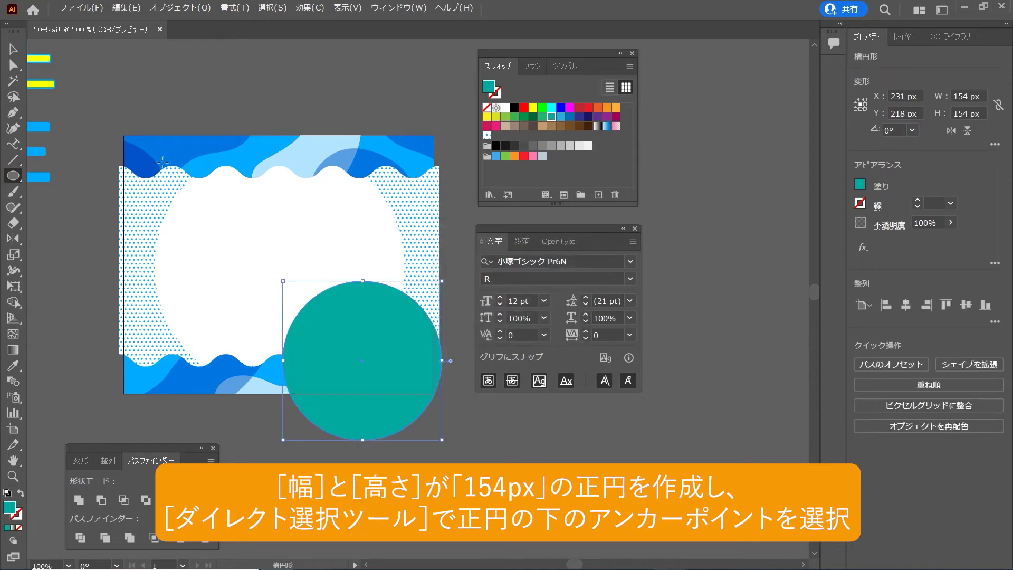
left_click(14, 50)
left_click_drag(324, 324, 280, 285)
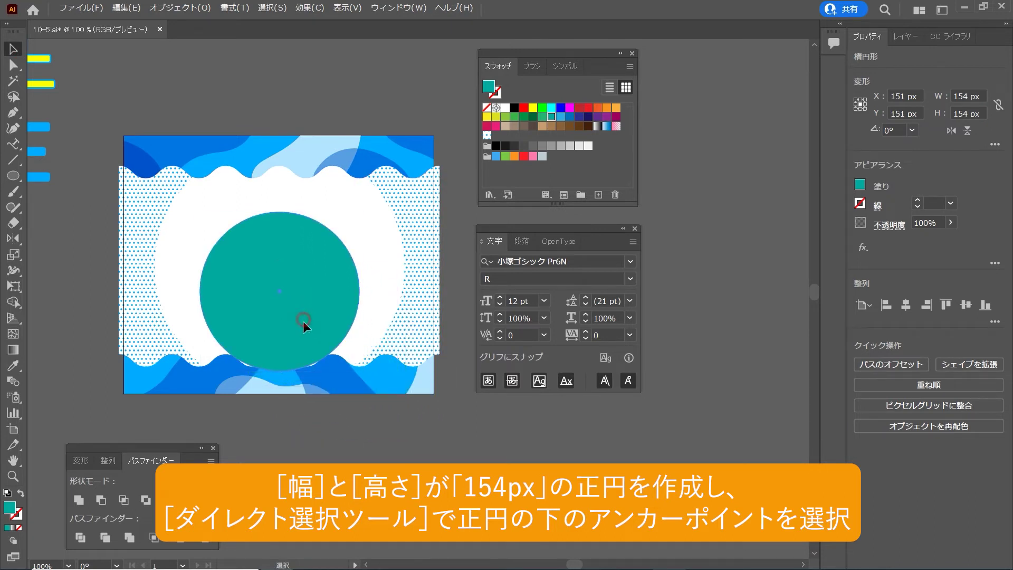
left_click_drag(303, 322, 303, 324)
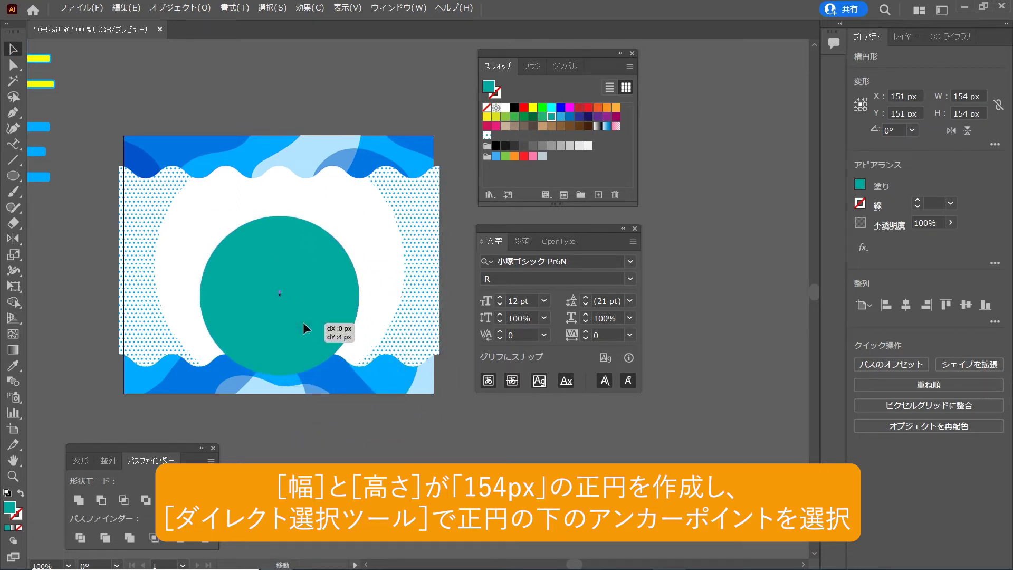
left_click_drag(302, 323, 303, 312)
left_click(311, 418)
Delete the teal circle's bottom anchor to leave a half-circle
key("a")
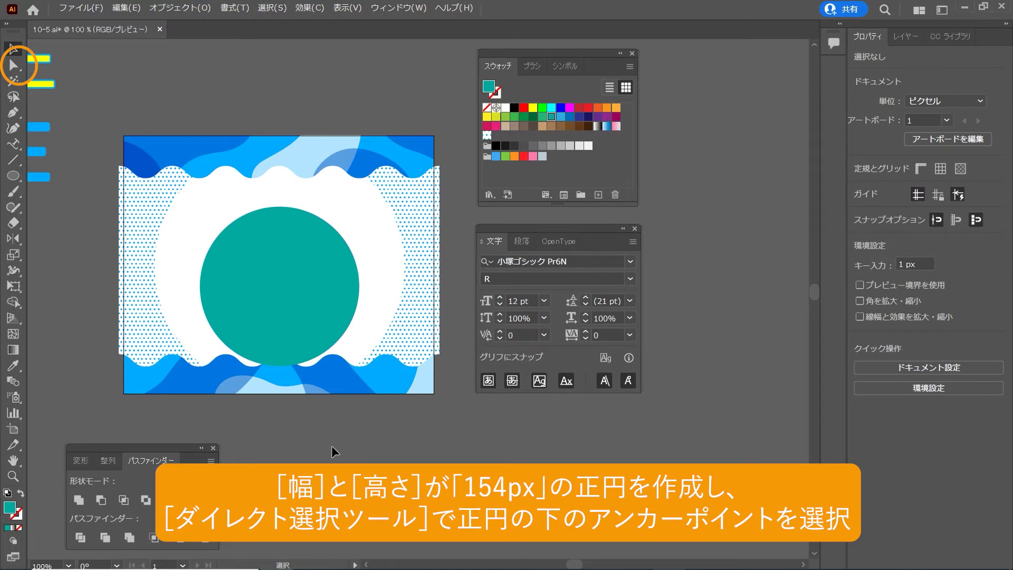
key("a")
left_click(279, 365)
key("Delete")
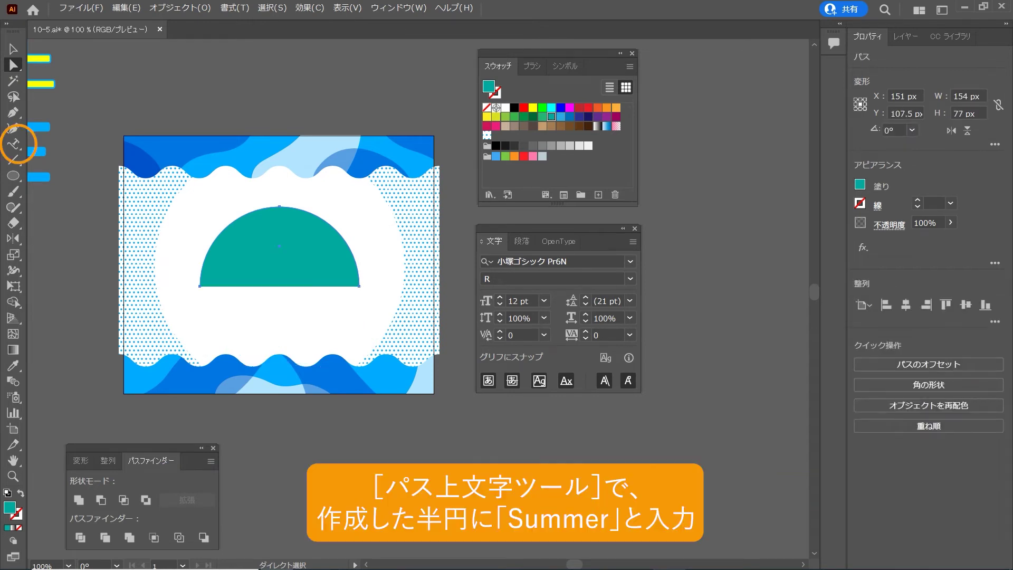
Type 'Summer' along the half-circle's arc and select the text
left_click(14, 143)
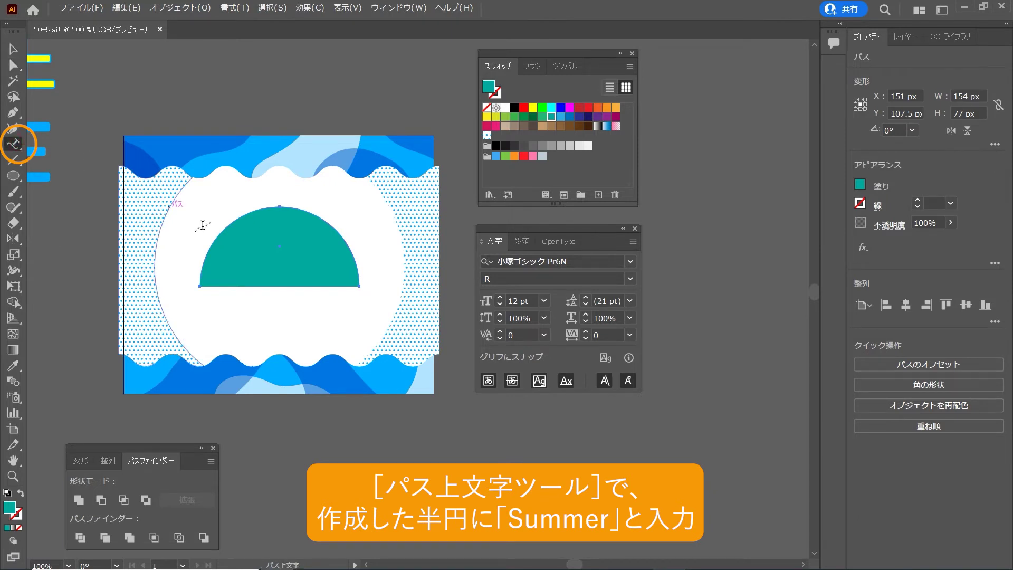
left_click(233, 223)
type("Summer")
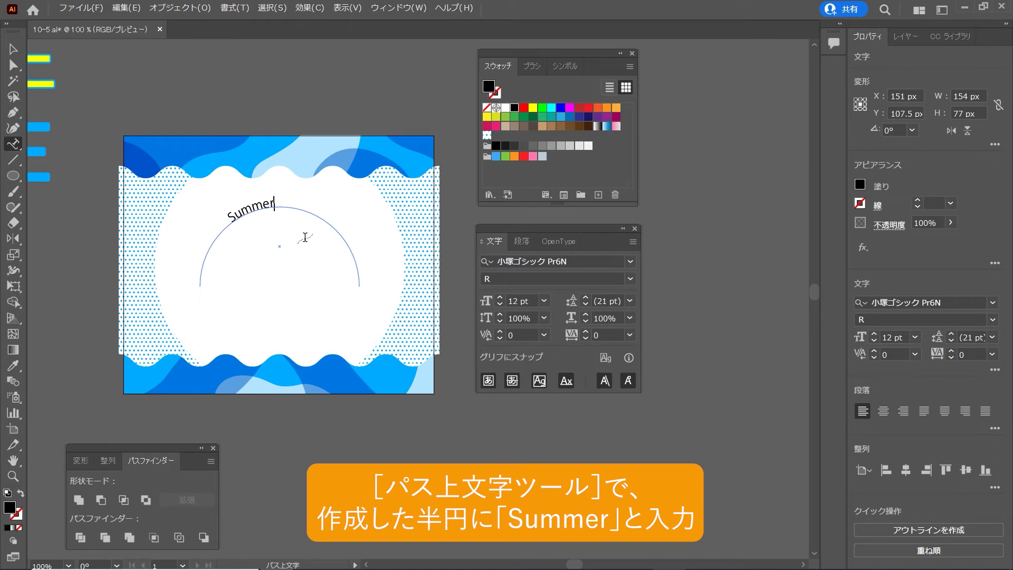
left_click(243, 200, "ctrl")
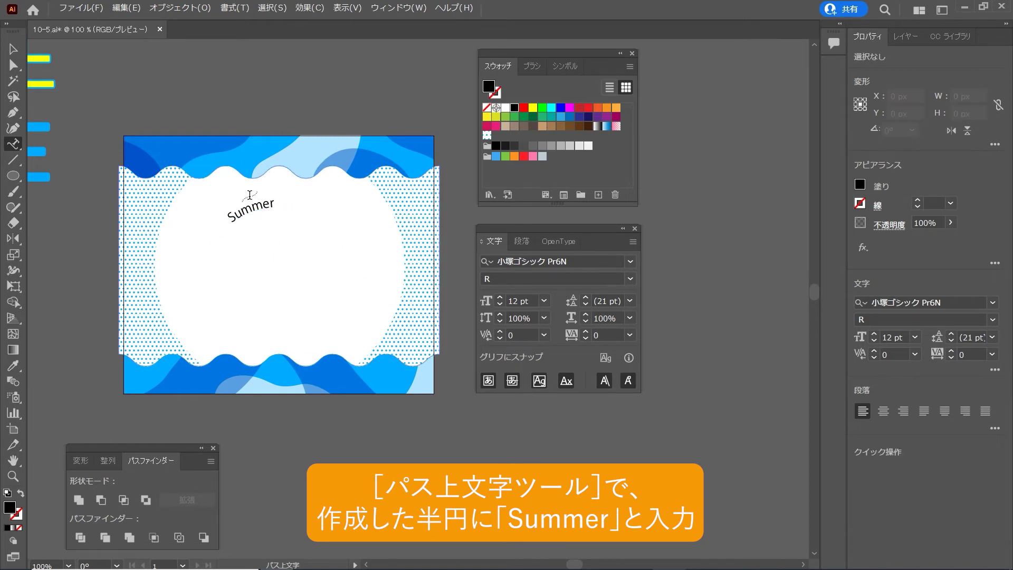
double_click(249, 208)
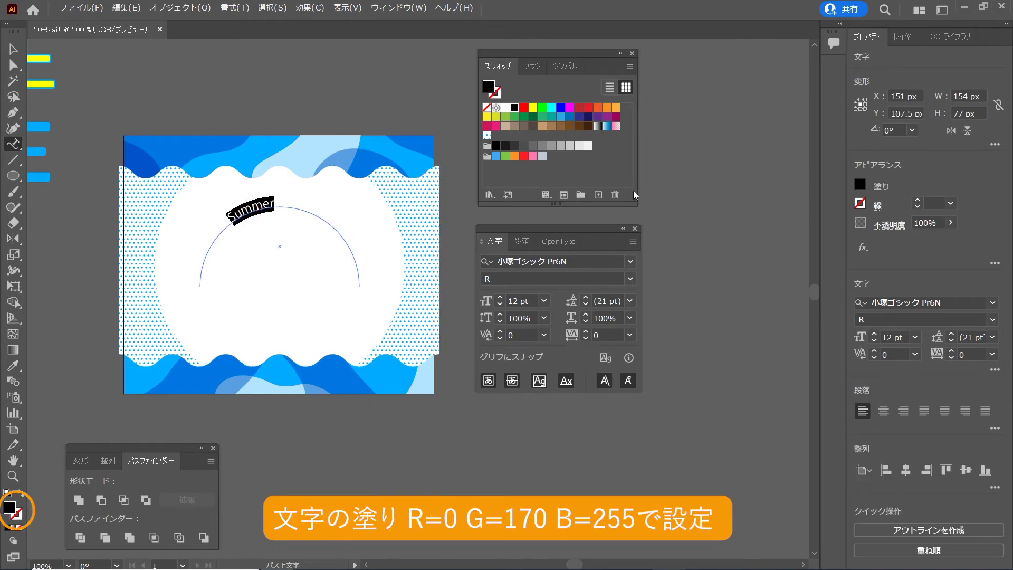
Colour the Summer text blue, R0 G170 B255
double_click(9, 507)
left_click(703, 418)
key("BackSpace")
type("170")
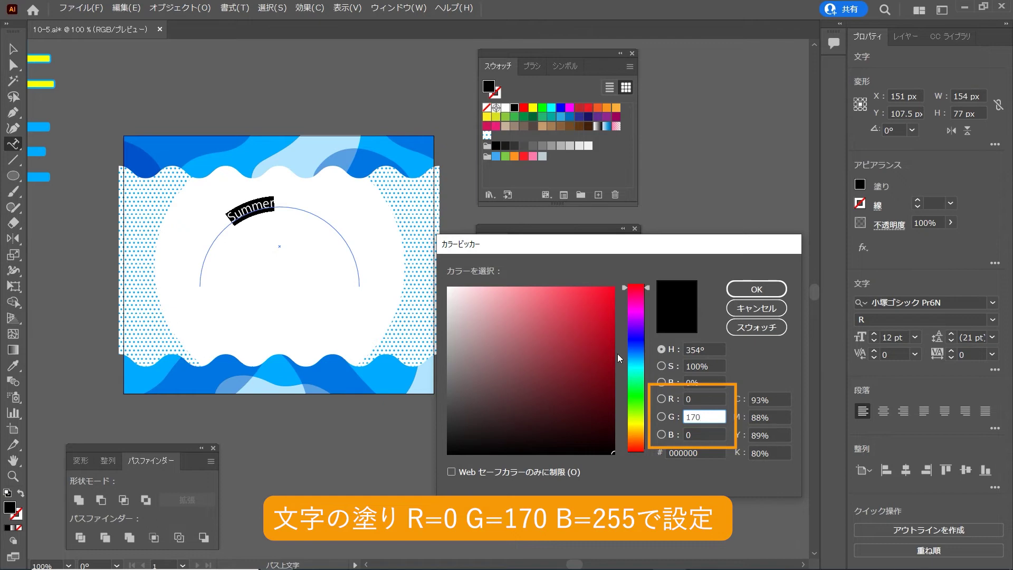
key("Tab")
type("255")
key("Return")
key("ctrl+t")
Set Summer in Funkydori Regular at 30 pt with tracking 100
left_click(506, 261)
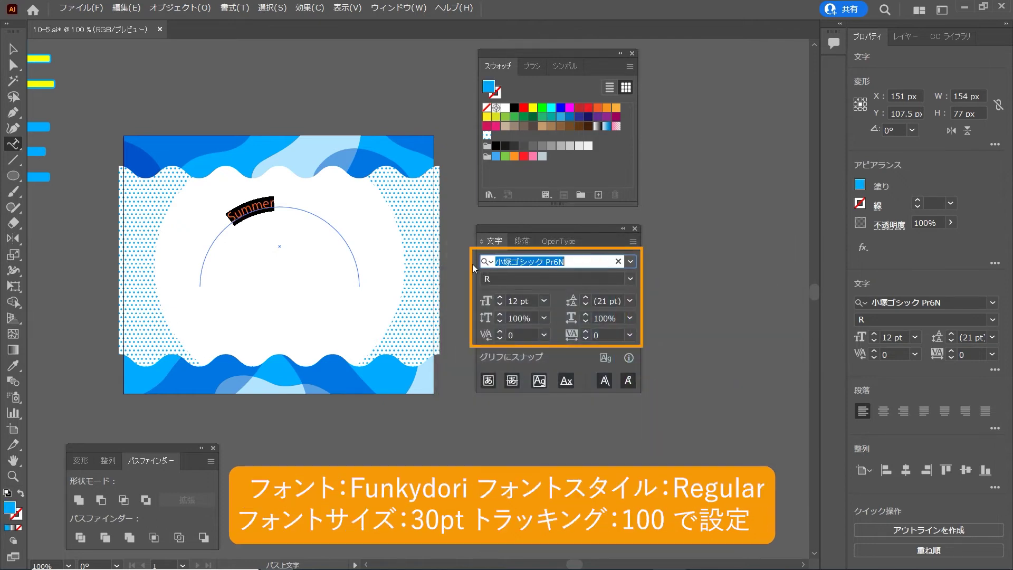
type("Fu")
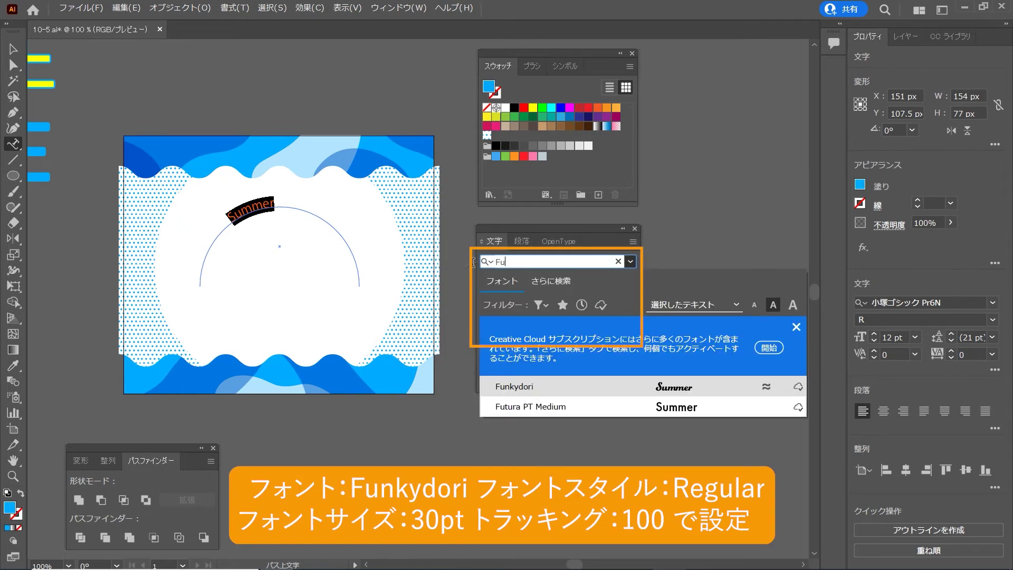
left_click(517, 386)
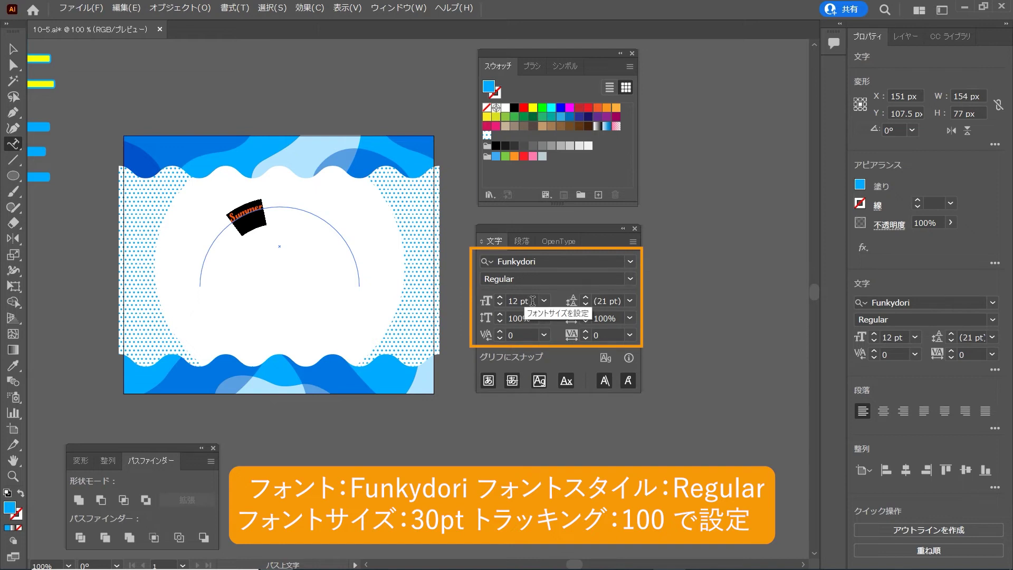
left_click(532, 300)
type("30")
key("Return")
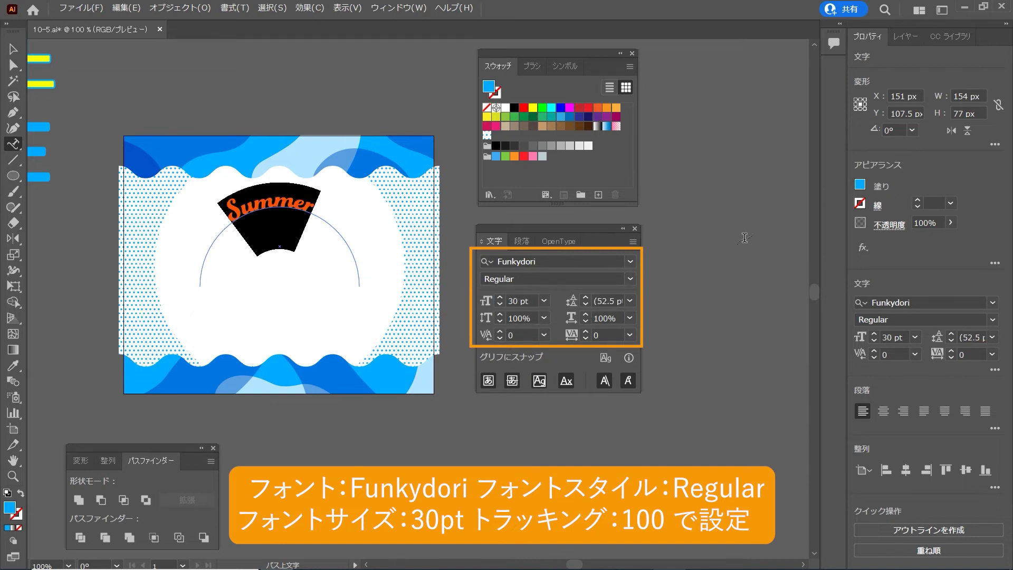
left_click(630, 335)
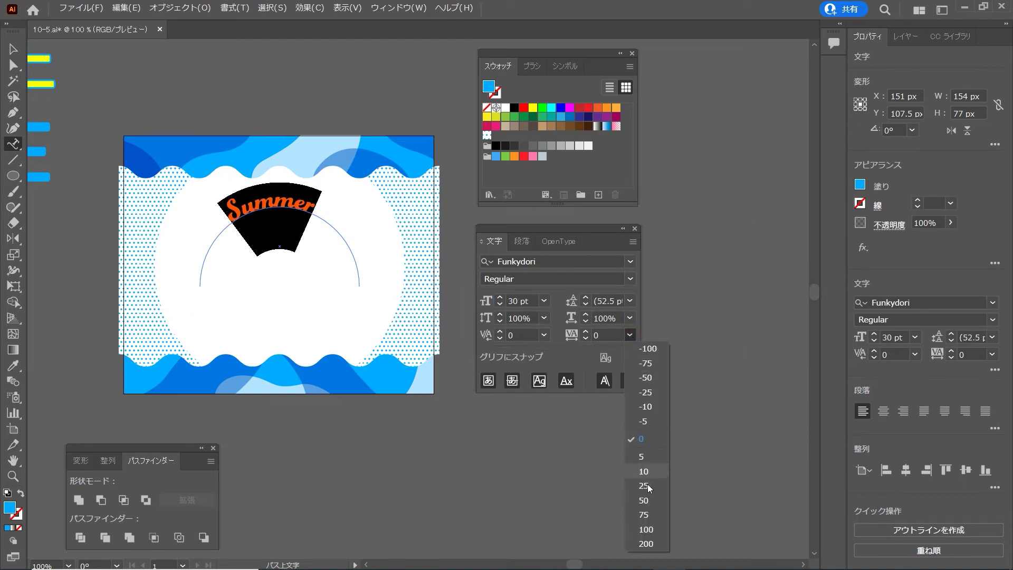
left_click(646, 529)
left_click(13, 48)
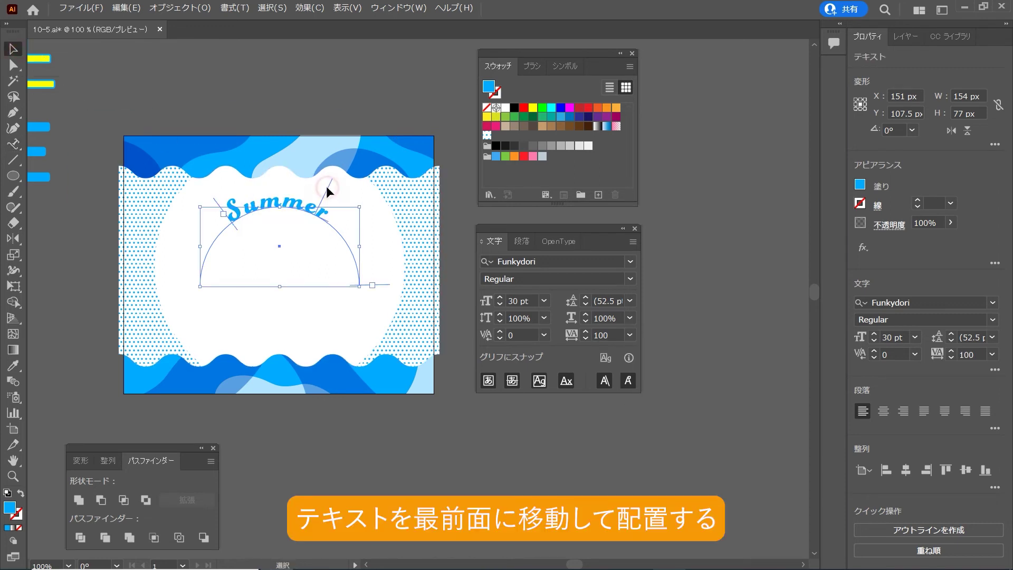
Move the blue SALE group to the card centre and stack the yellow SALE on top
left_click(430, 458)
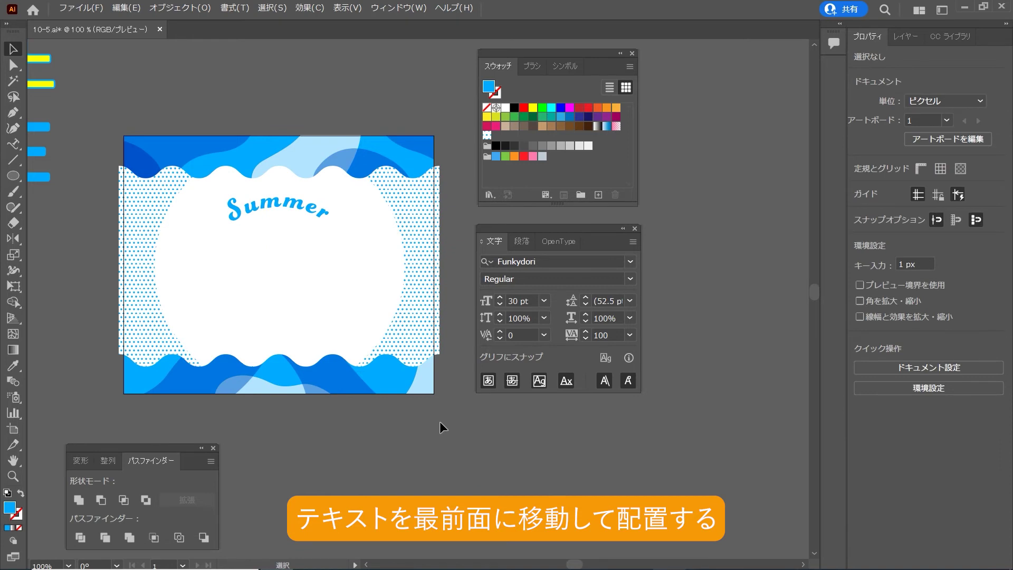
key("ctrl+minus")
left_click(222, 296)
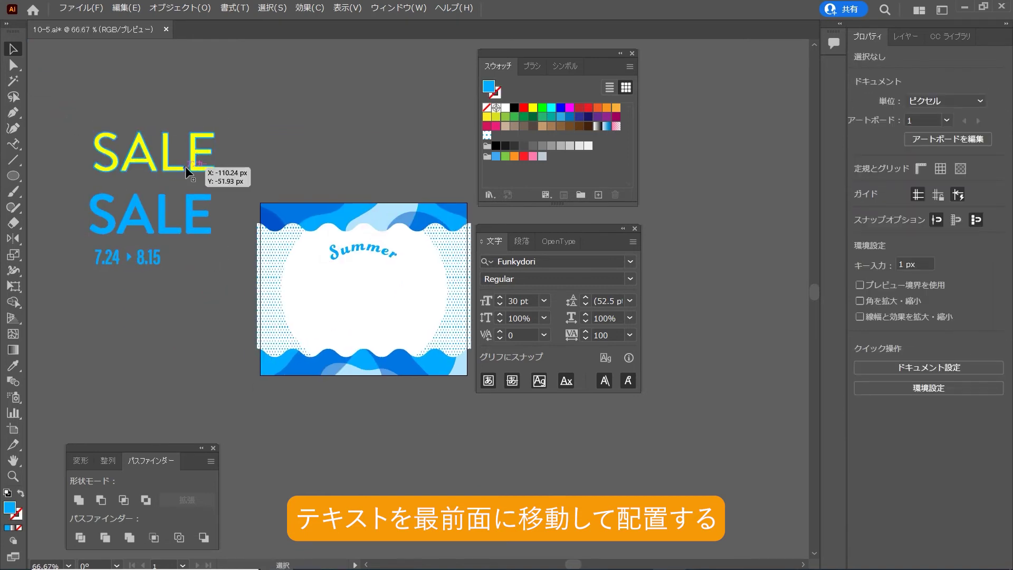
left_click_drag(240, 250, 403, 308)
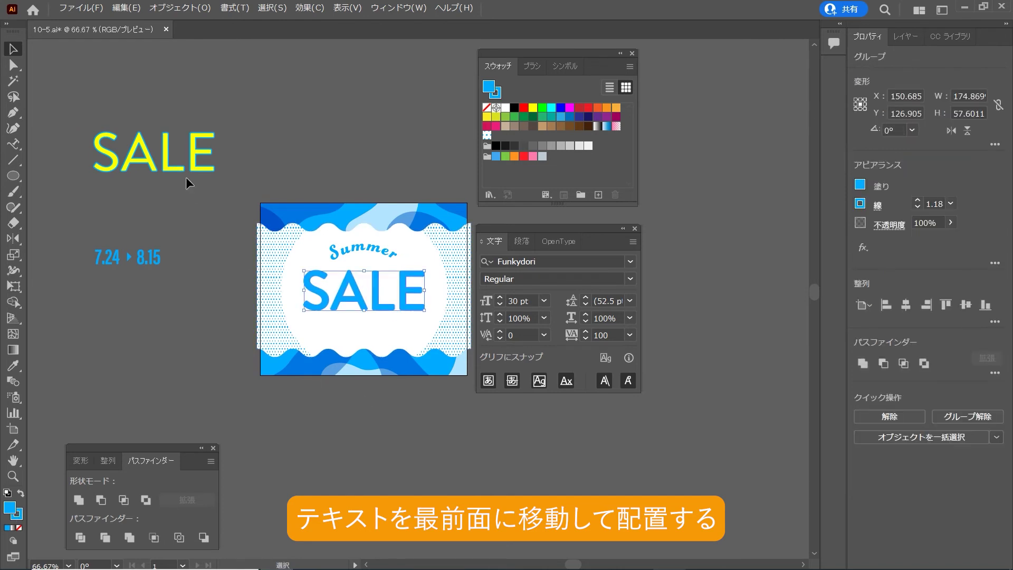
left_click_drag(183, 160, 413, 305)
scroll(414, 305, "up", 2)
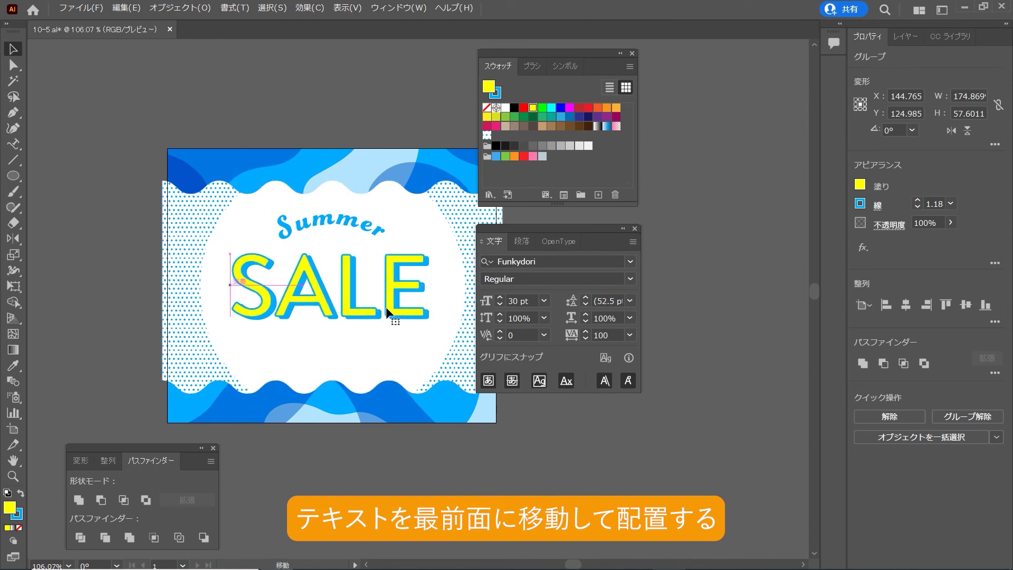
Place the 7.24 ▸ 8.15 date text on the card below SALE
left_click(527, 412)
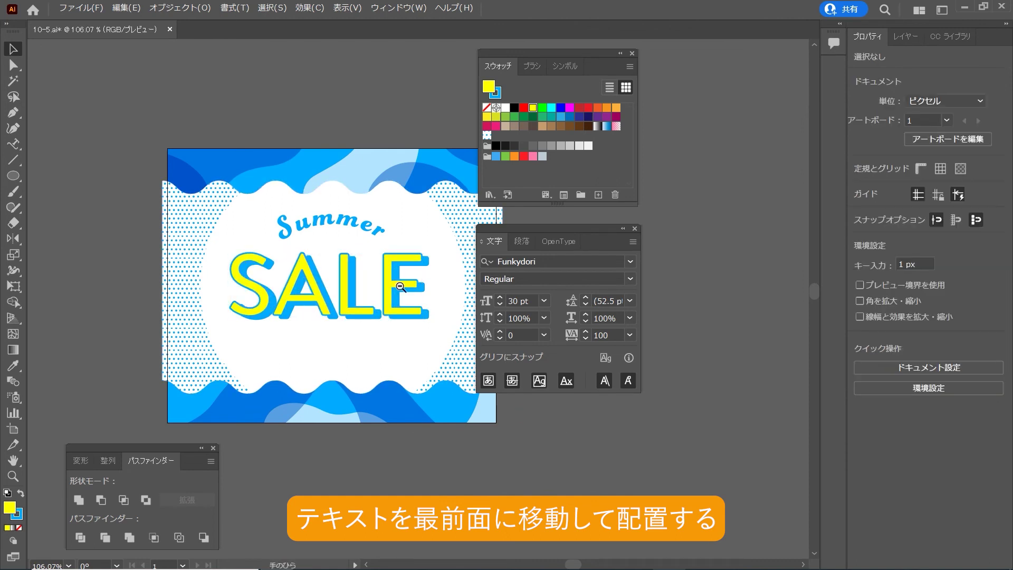
left_click(379, 283, "alt")
left_click_drag(156, 248, 375, 326)
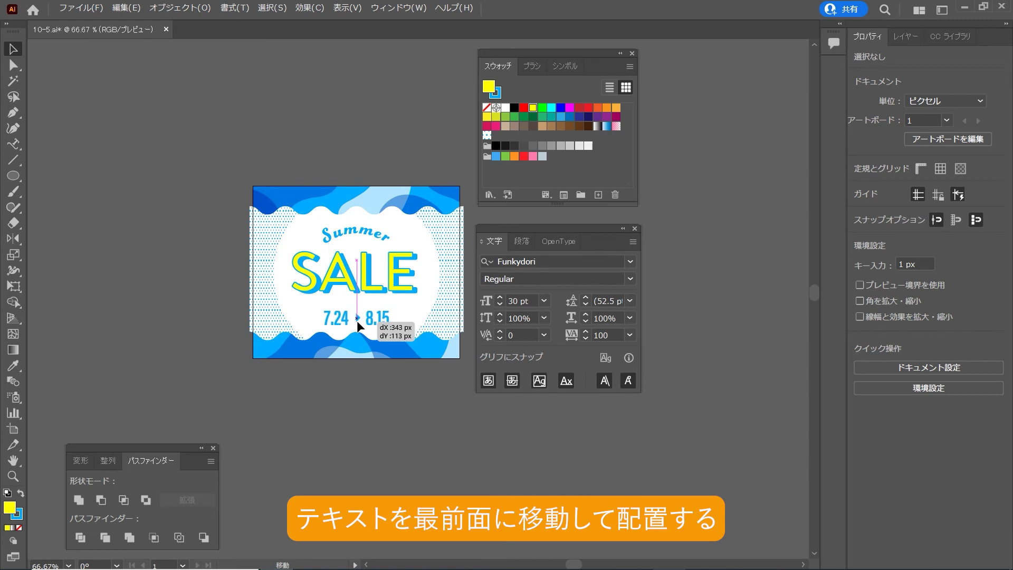
left_click(461, 428)
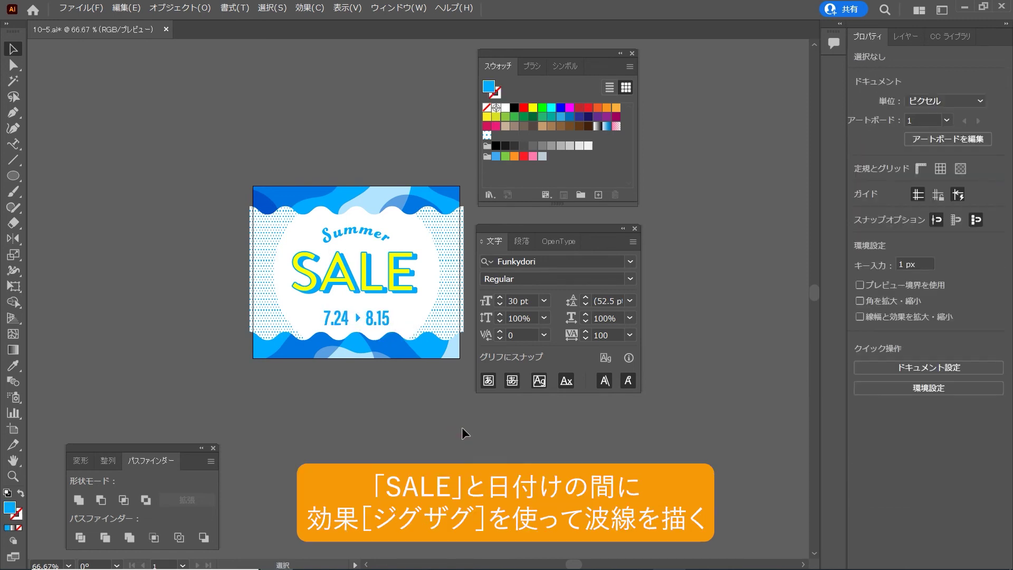
Draw a blue-stroked, unfilled horizontal line between SALE and the dates
left_click(21, 493)
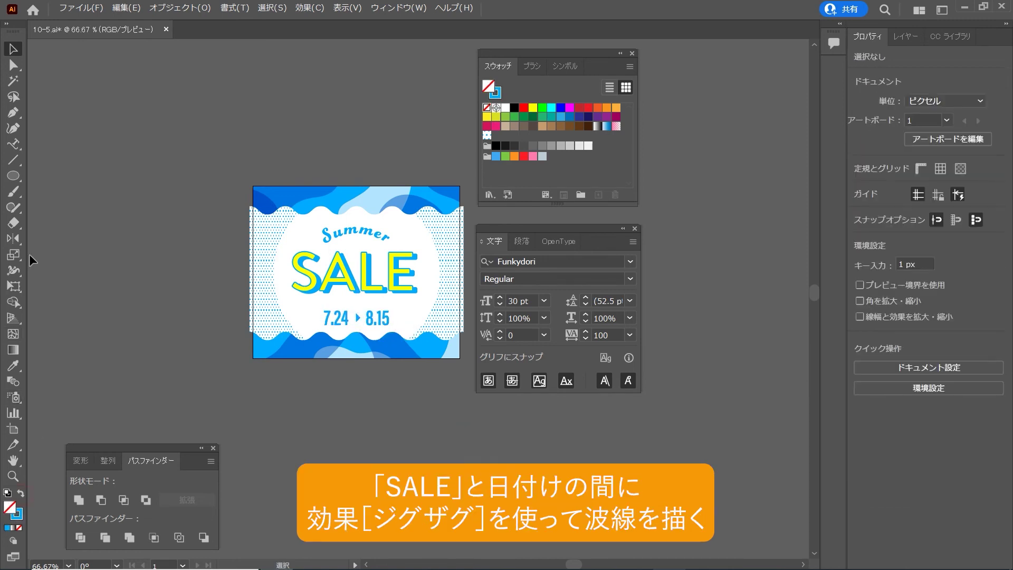
left_click(14, 113)
left_click(292, 301)
left_click(426, 301)
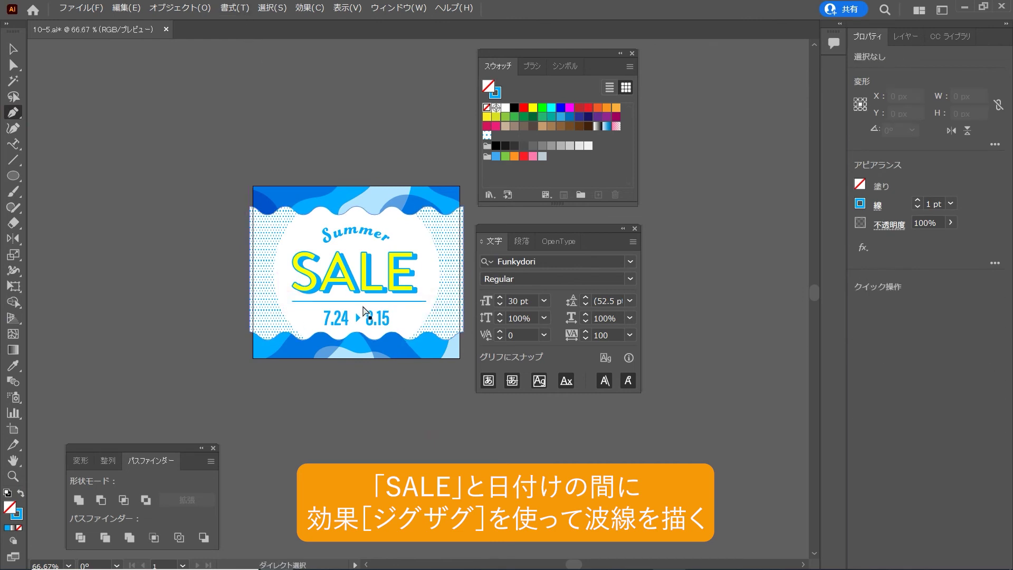
Give the line a Zig Zag effect with 11 ridges and smooth points
left_click(310, 8)
mouse_move(337, 176)
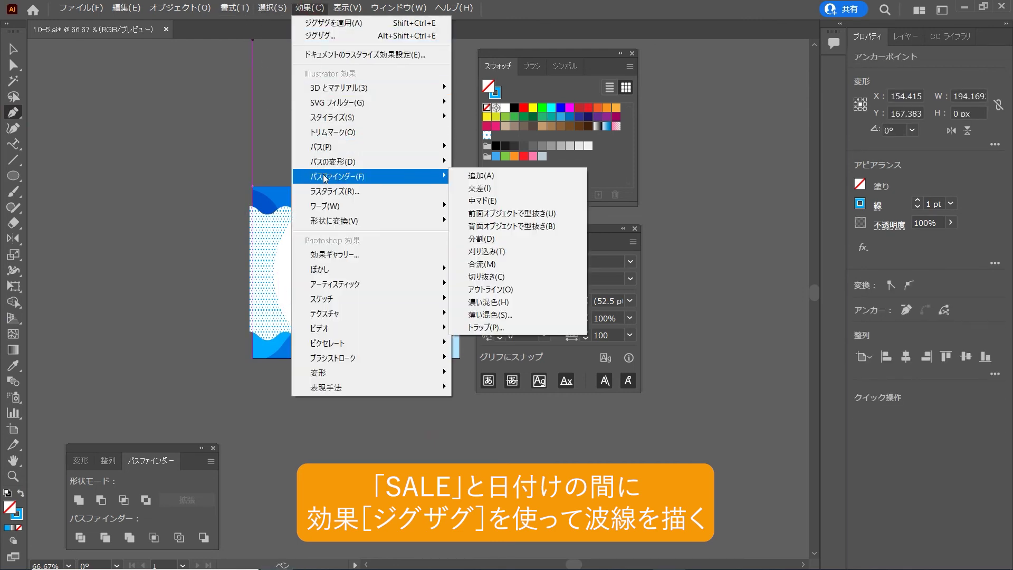
left_click(507, 161)
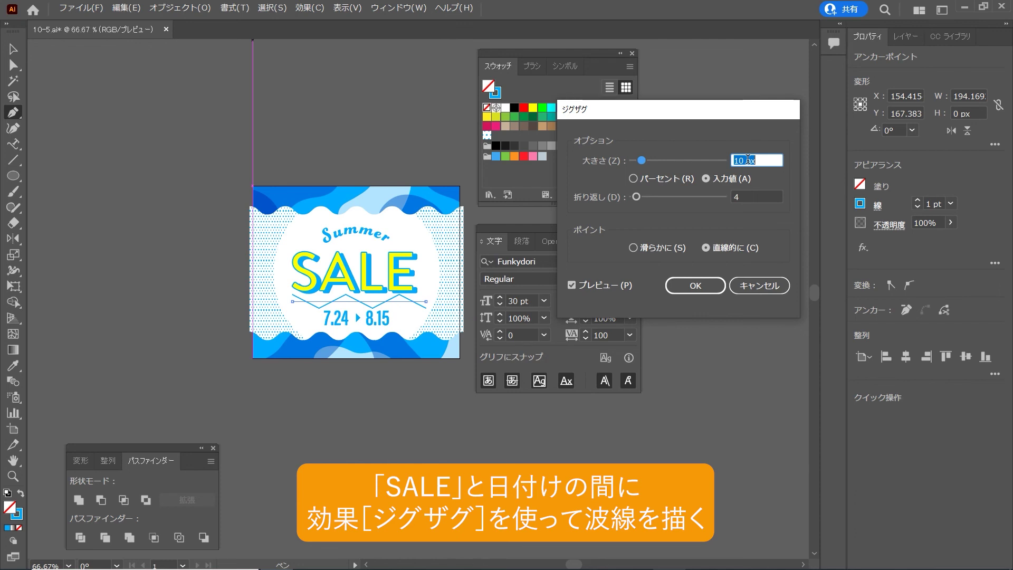
double_click(754, 197)
type("11")
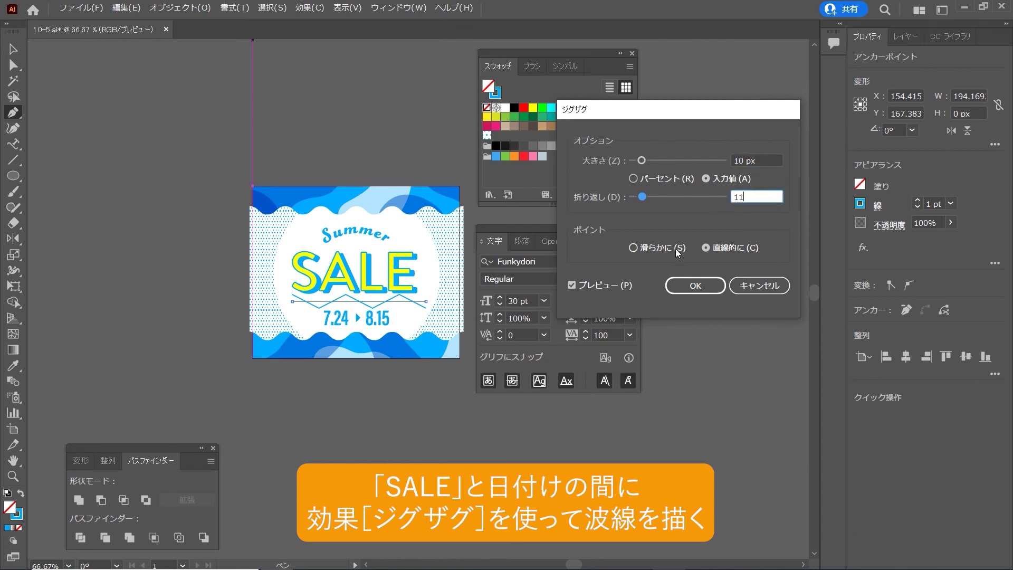
left_click(659, 249)
left_click(573, 285)
Set the Zig Zag size to 3 px and apply the wave to the line
left_click_drag(641, 161, 635, 161)
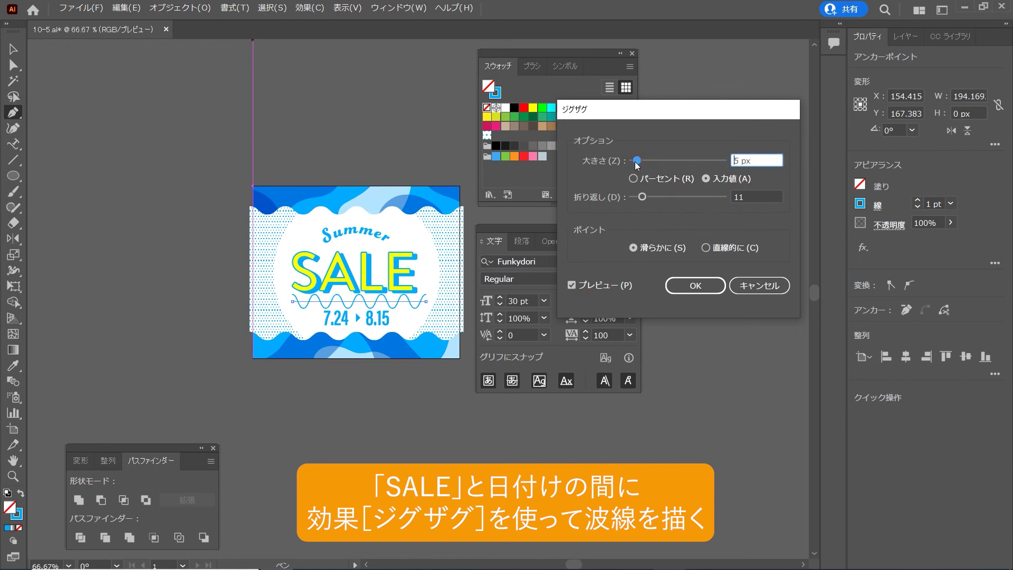
type("2")
key("Tab")
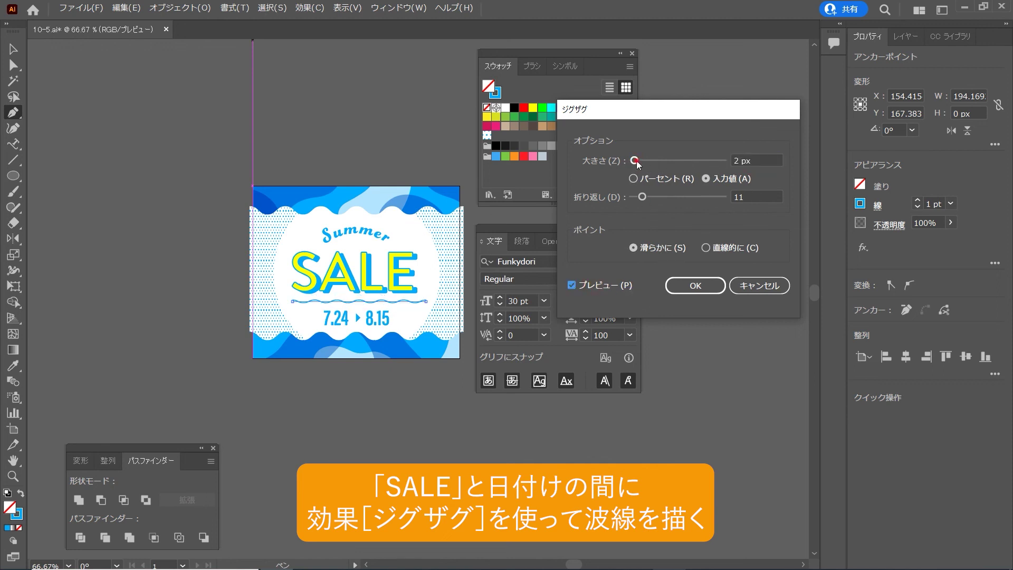
left_click_drag(635, 161, 638, 161)
left_click(588, 289)
left_click(698, 288)
left_click(703, 301, "ctrl")
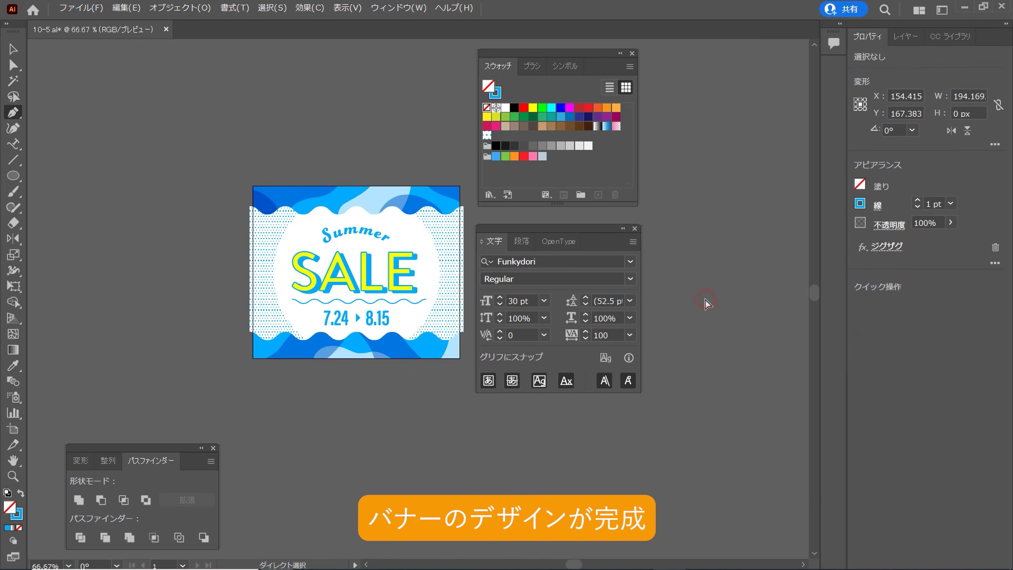
scroll(460, 328, "up", 5)
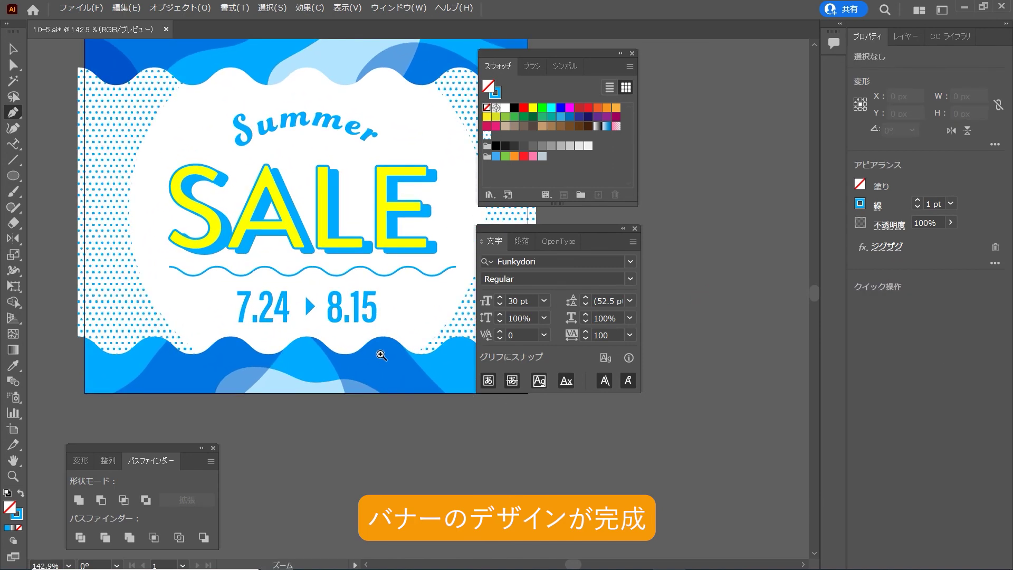
left_click_drag(302, 334, 280, 326)
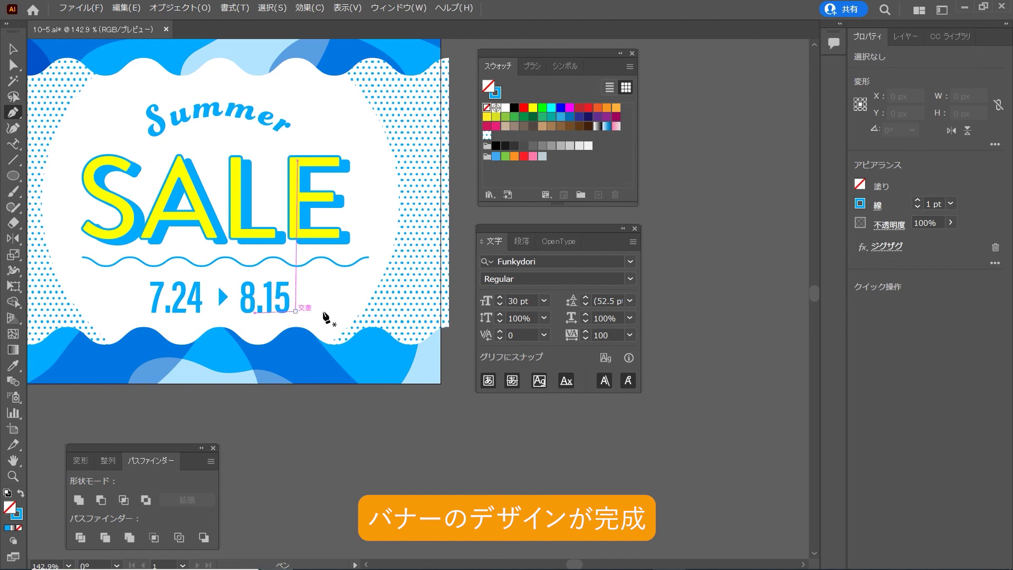
scroll(266, 289, "down", 3)
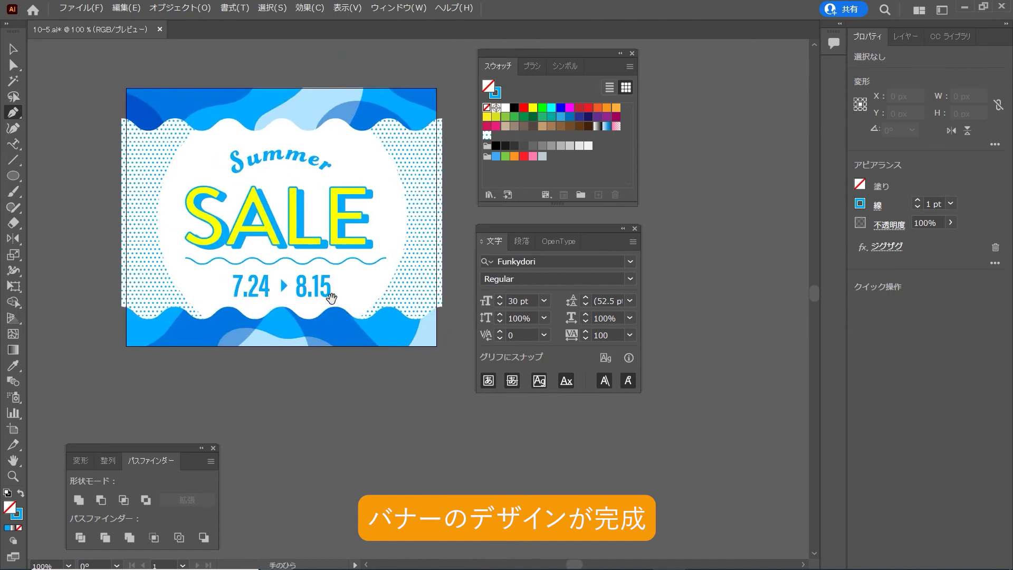